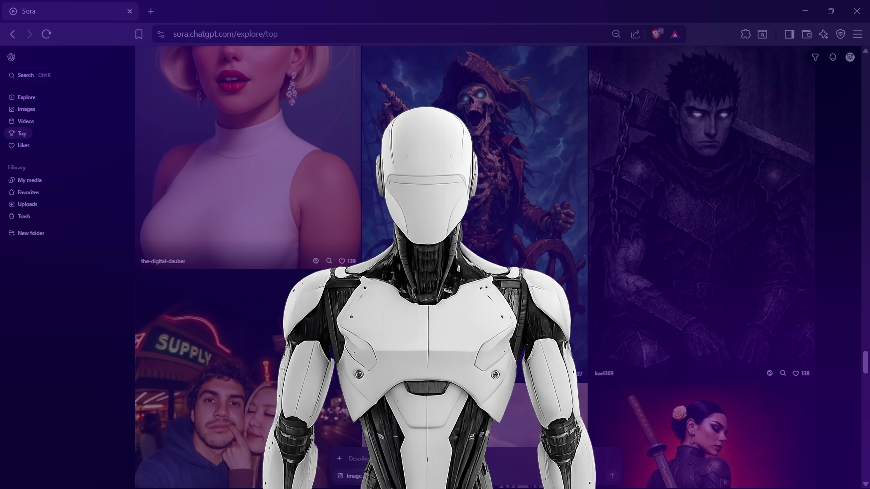
# Place a Mask transition on the cut between the first two Law 9 clips and show Elements.
pyautogui.scroll(-8, 500, 267)
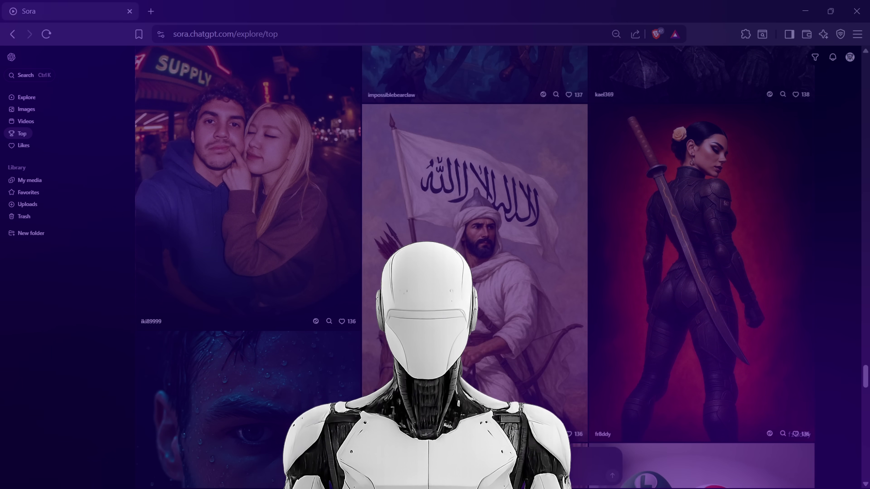
pyautogui.scroll(-8, 500, 267)
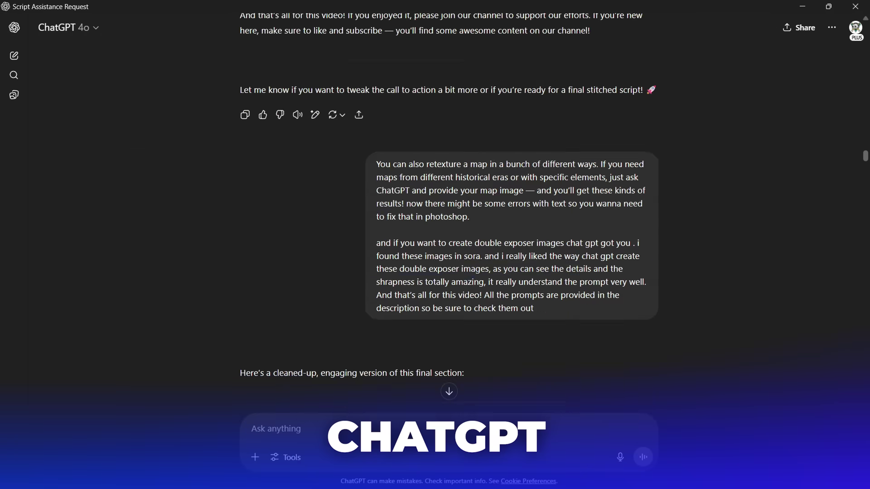
pyautogui.scroll(-8, 435, 240)
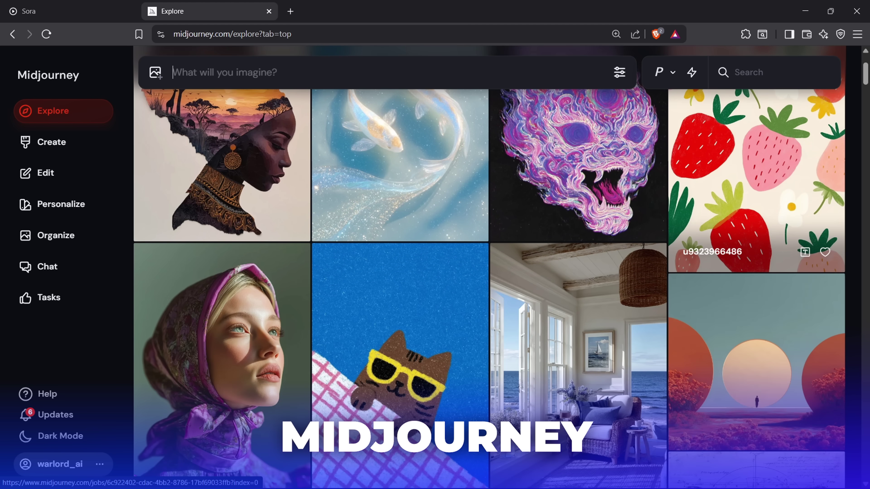
pyautogui.scroll(-7, 490, 268)
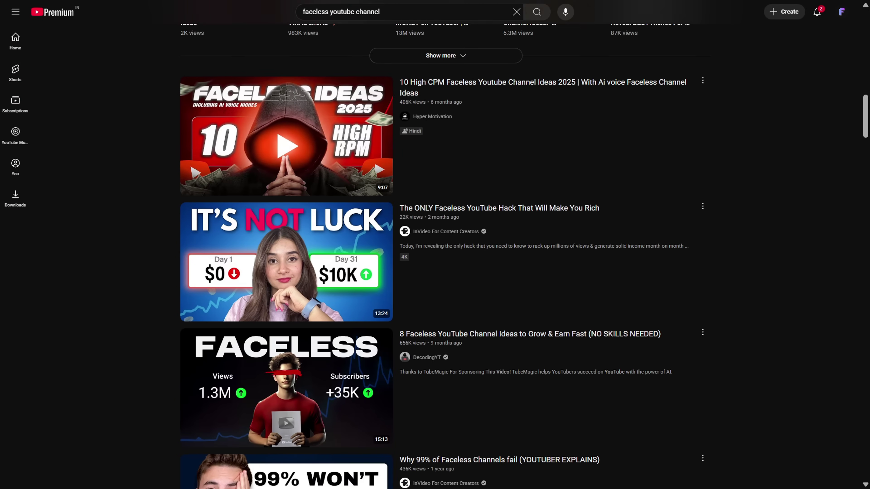
pyautogui.scroll(-4, 445, 245)
pyautogui.scroll(-6, 445, 244)
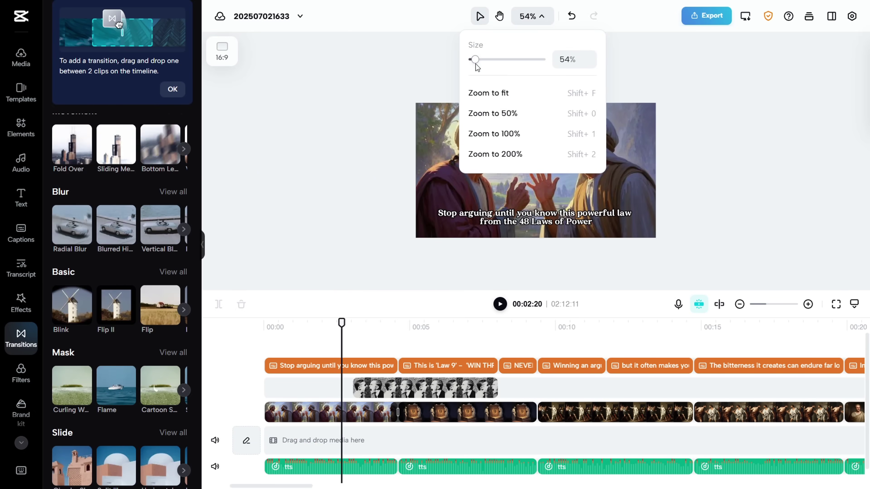
pyautogui.moveTo(369, 291); pyautogui.dragTo(369, 251)
pyautogui.moveTo(158, 285)
pyautogui.mouseDown()
pyautogui.moveTo(316, 325)
pyautogui.moveTo(397, 384)
pyautogui.mouseUp()
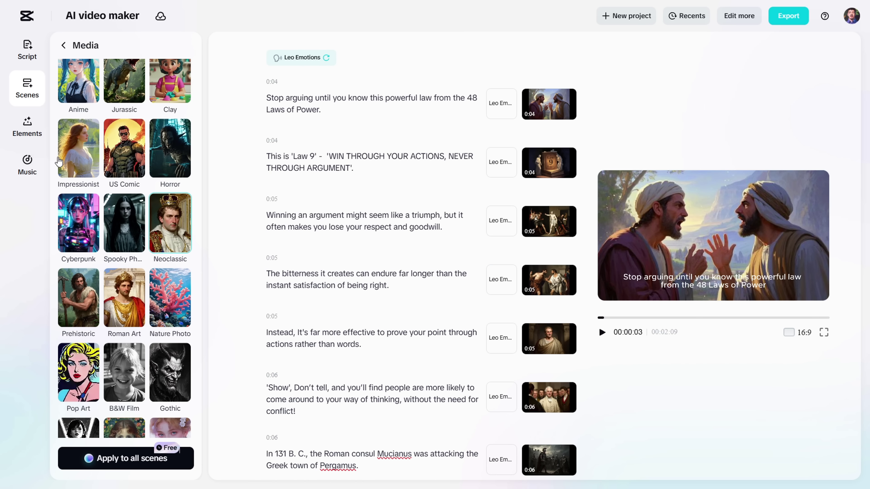
pyautogui.click(39, 139)
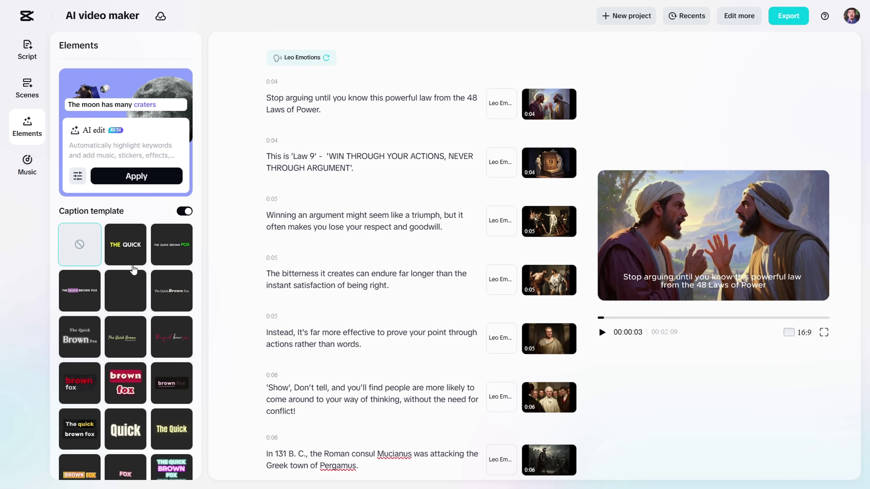
pyautogui.scroll(-10, 134, 270)
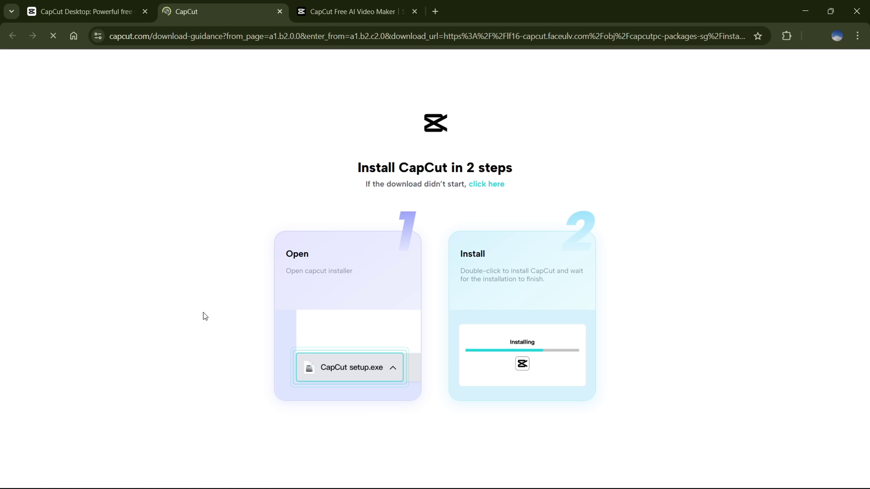
# Close the CapCut install-guidance tab with Ctrl+W.
pyautogui.hotkey('ctrl', 'w')
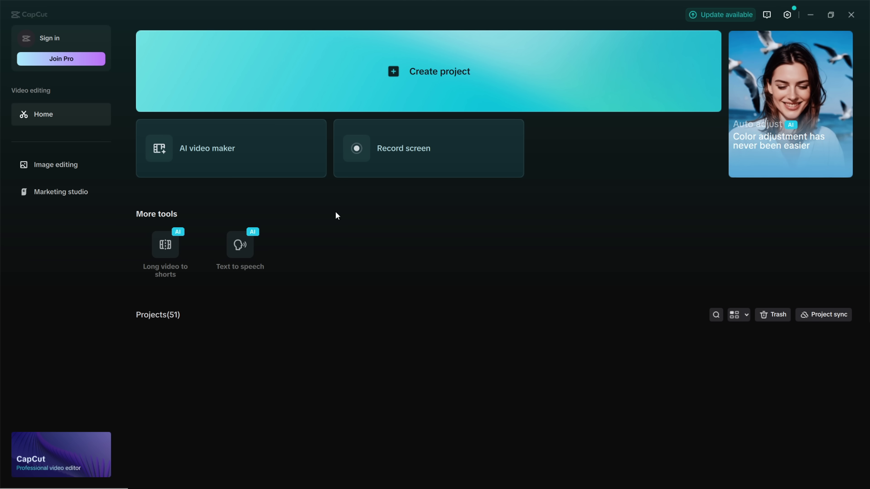
# Remake the Biblical AI template in the AI video maker, prefilled with 'The City of Gold'.
pyautogui.click(239, 156)
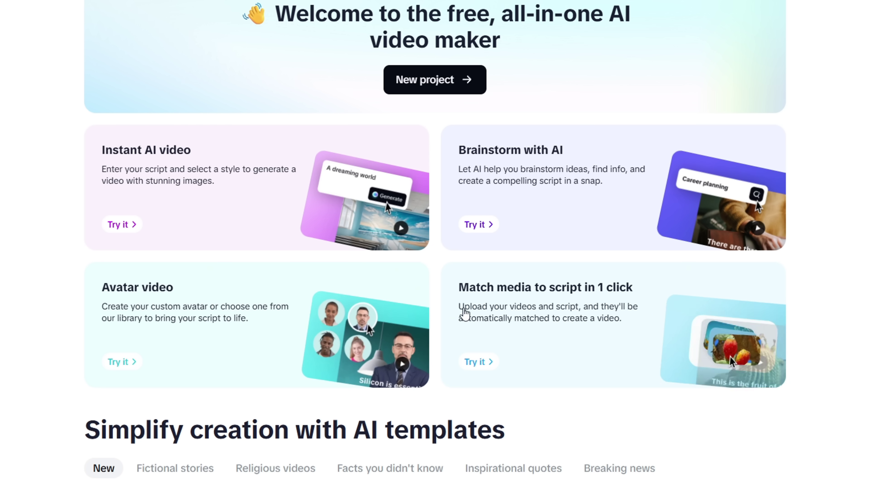
pyautogui.scroll(-7, 621, 301)
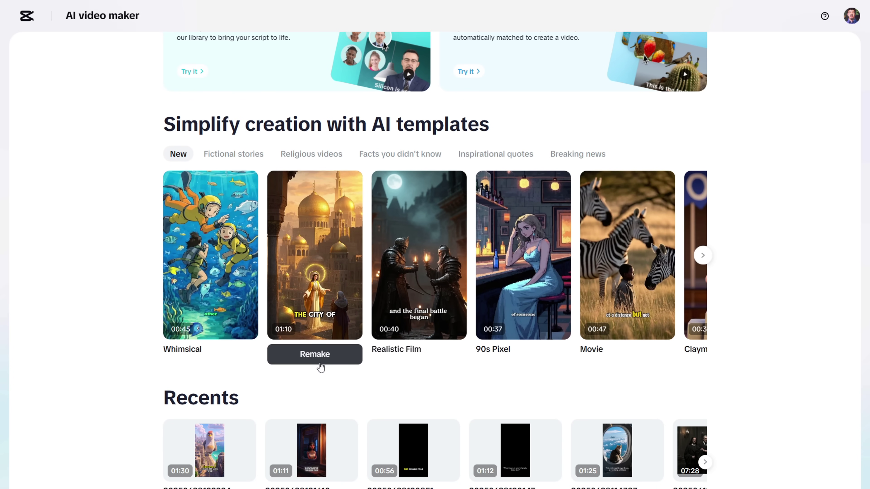
pyautogui.click(315, 355)
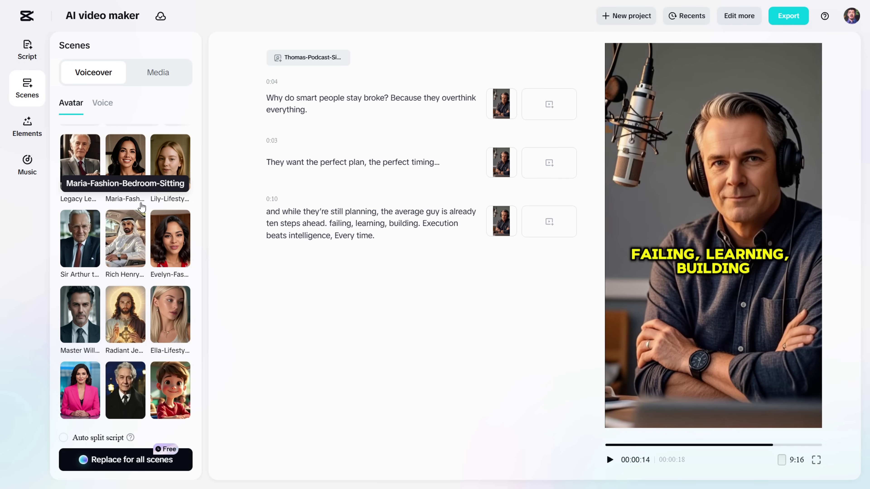
# Scroll the podcast project's avatar grid and show the Elements options.
pyautogui.scroll(-4, 142, 207)
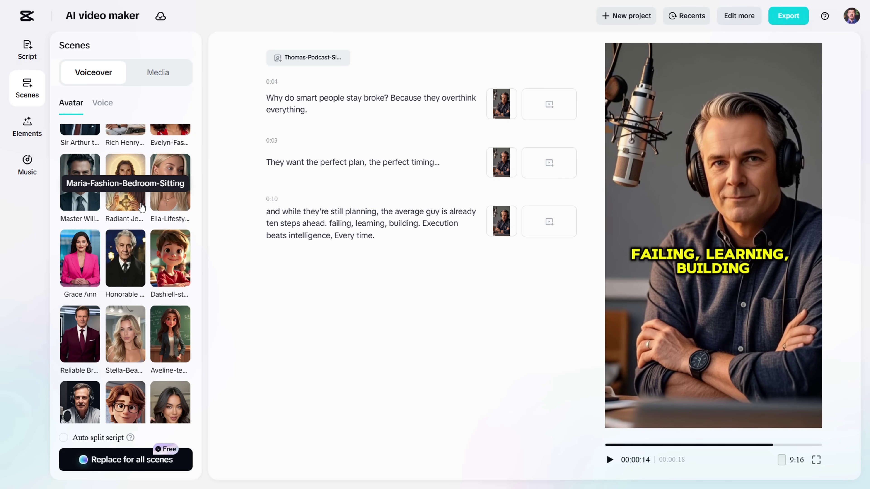
pyautogui.click(27, 127)
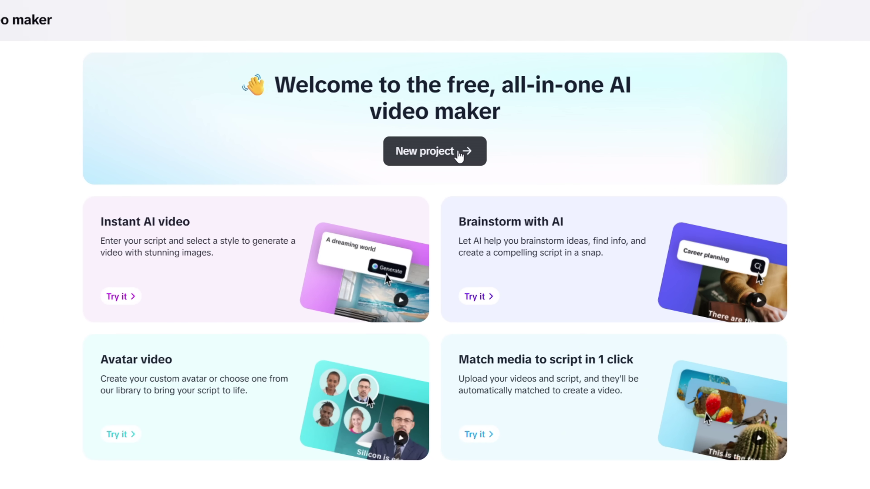
# Start a new AI video project and generate a script from a pasted topic and key points.
pyautogui.click(459, 156)
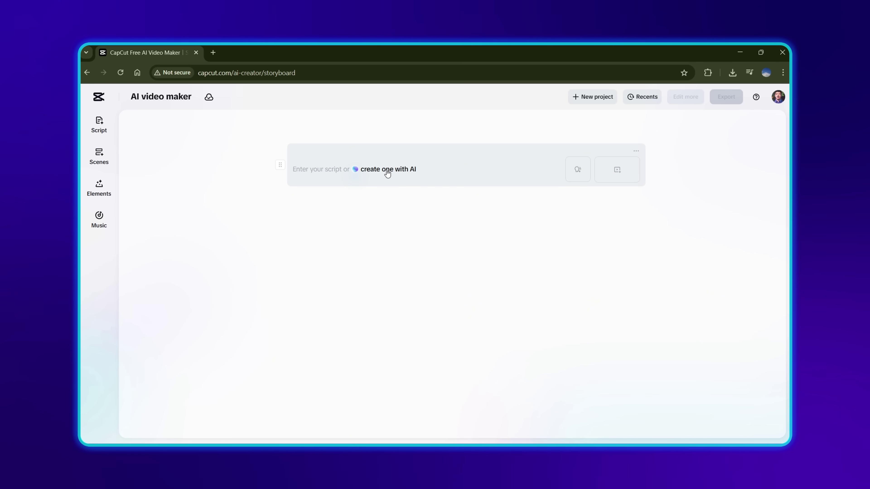
pyautogui.click(388, 171)
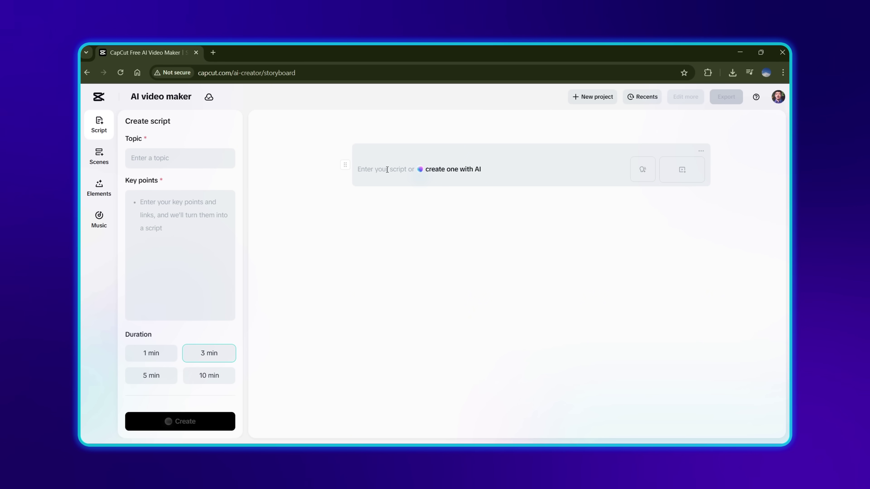
pyautogui.click(159, 160)
pyautogui.write('Why Do Elevators Have a Hidden Door?')
pyautogui.click(179, 239)
pyautogui.hotkey('ctrl', 'v')
pyautogui.click(180, 421)
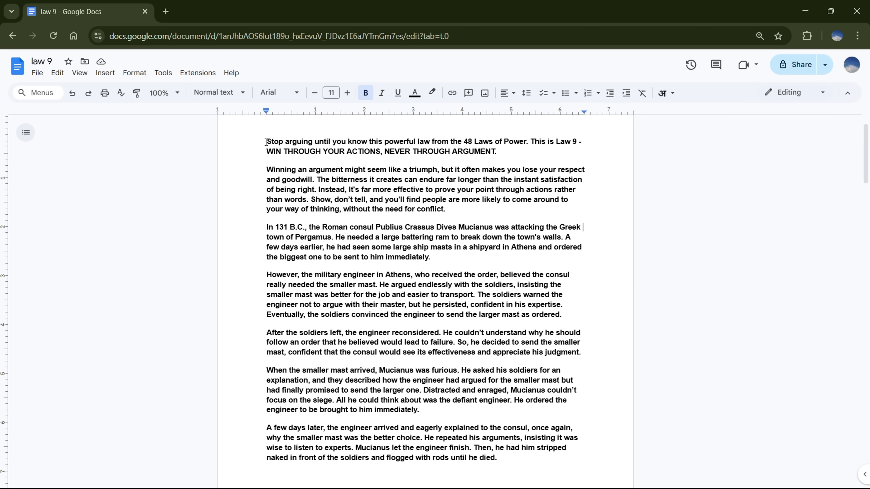
# Paste the Law 9 text from Google Docs into the script as scene paragraphs and open Scenes.
pyautogui.moveTo(266, 142); pyautogui.dragTo(527, 455)
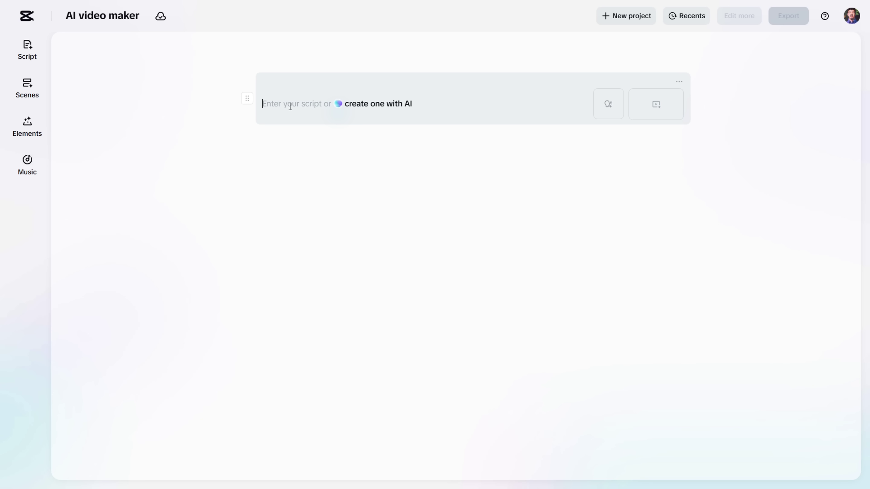
pyautogui.hotkey('ctrl', 'v')
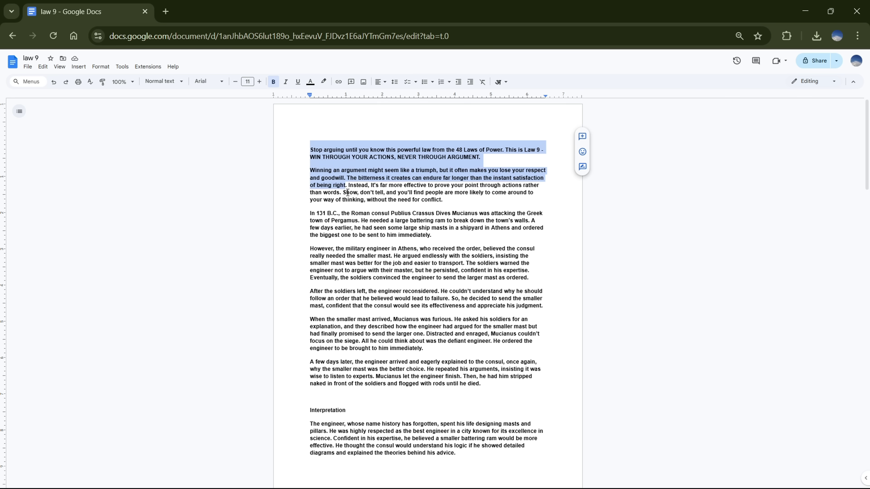
pyautogui.scroll(-10, 418, 247)
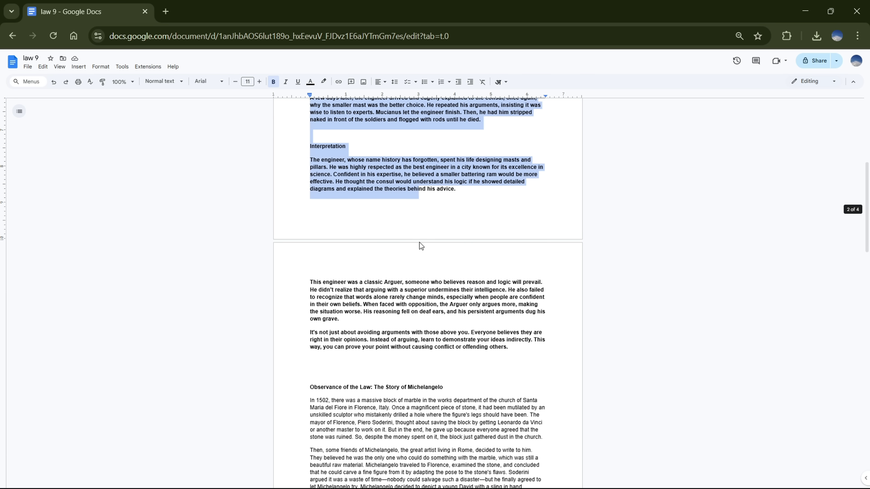
pyautogui.moveTo(417, 247); pyautogui.dragTo(427, 247)
pyautogui.scroll(-5, 505, 223)
pyautogui.moveTo(505, 224); pyautogui.dragTo(505, 224)
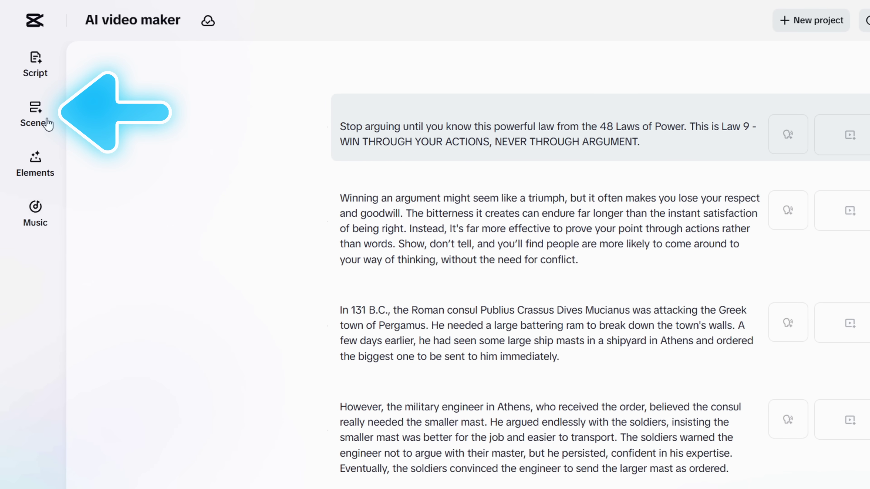
pyautogui.click(48, 124)
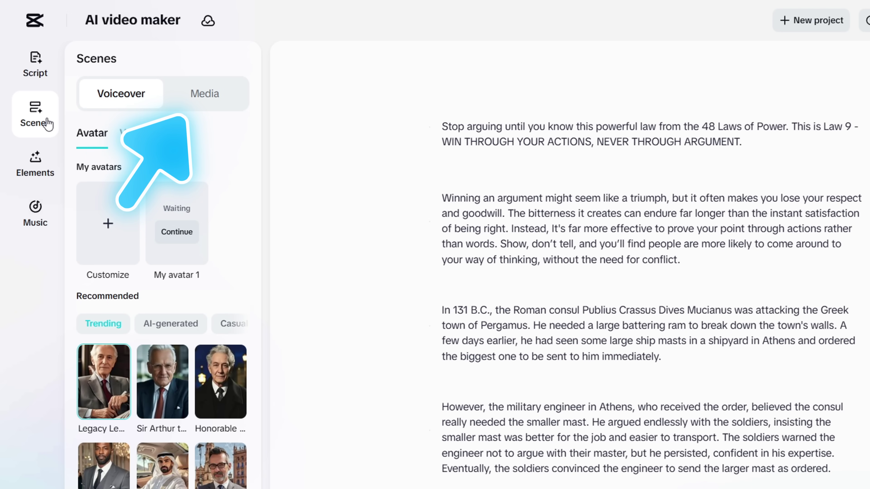
# Choose the Leo Emotions voice and apply it to all scenes with Auto split script on.
pyautogui.scroll(-10, 198, 388)
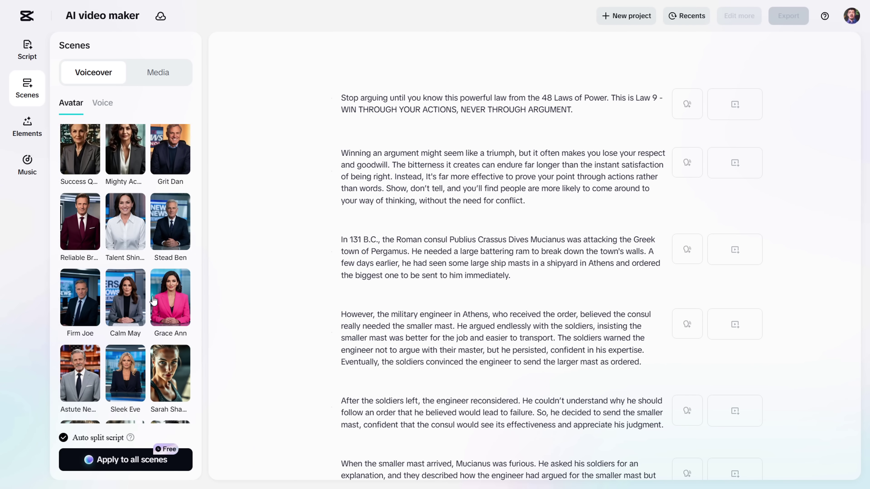
pyautogui.scroll(-8, 154, 300)
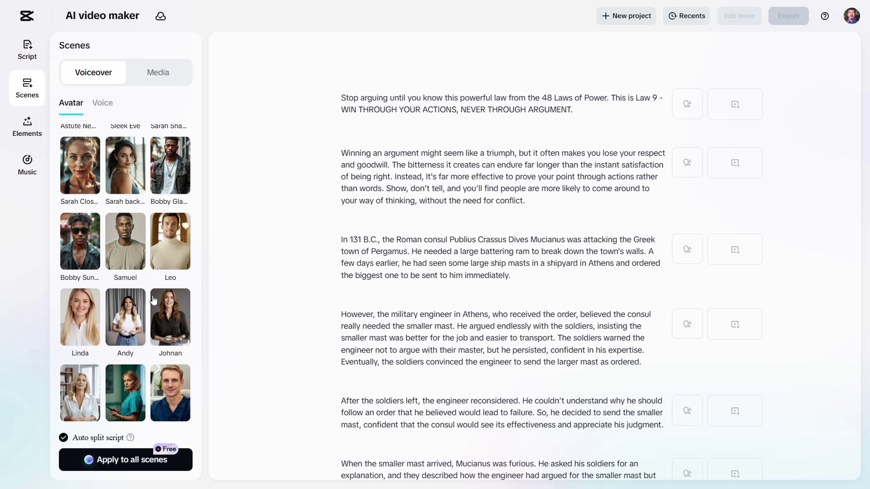
pyautogui.scroll(15, 154, 300)
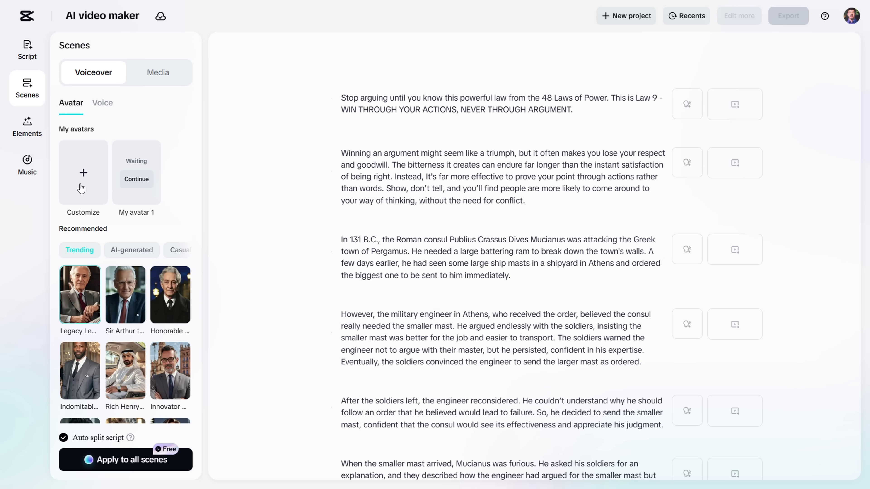
pyautogui.click(109, 111)
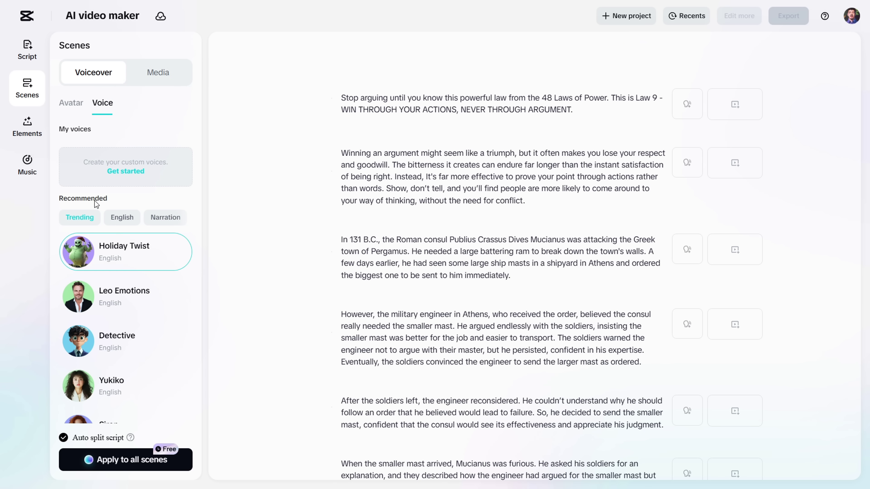
pyautogui.scroll(-10, 155, 322)
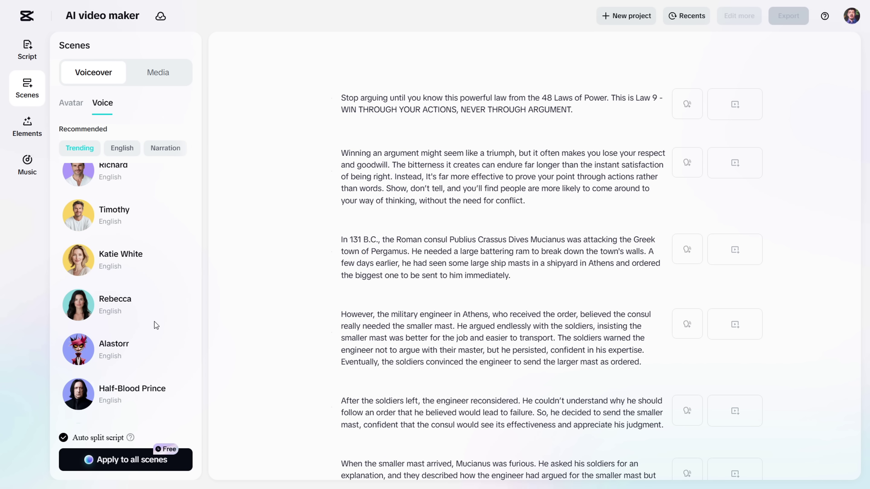
pyautogui.scroll(-5, 154, 322)
pyautogui.scroll(15, 154, 322)
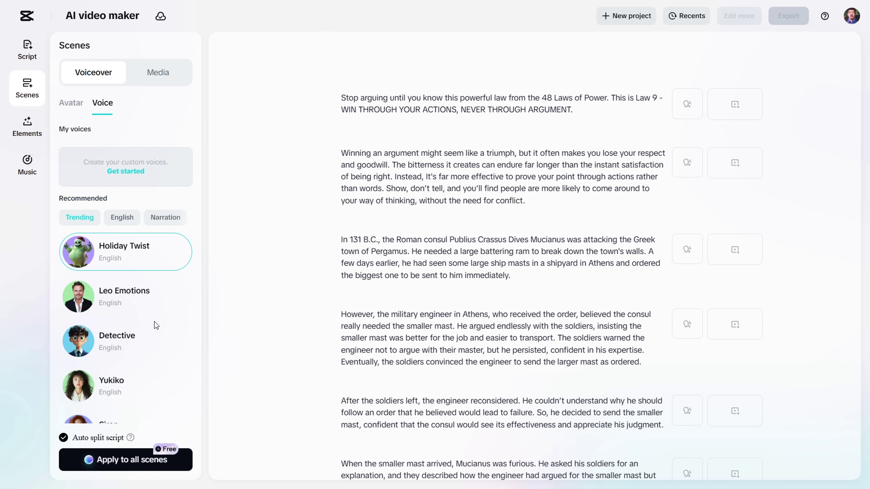
pyautogui.moveTo(96, 306)
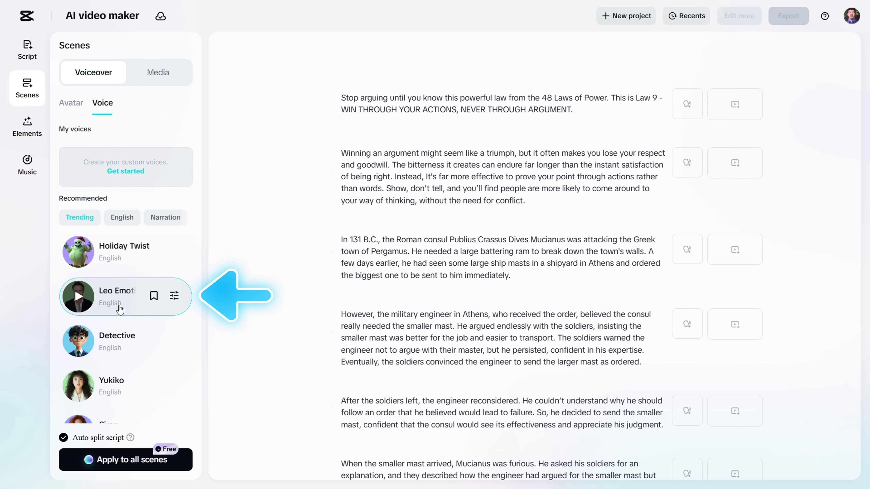
pyautogui.click(119, 459)
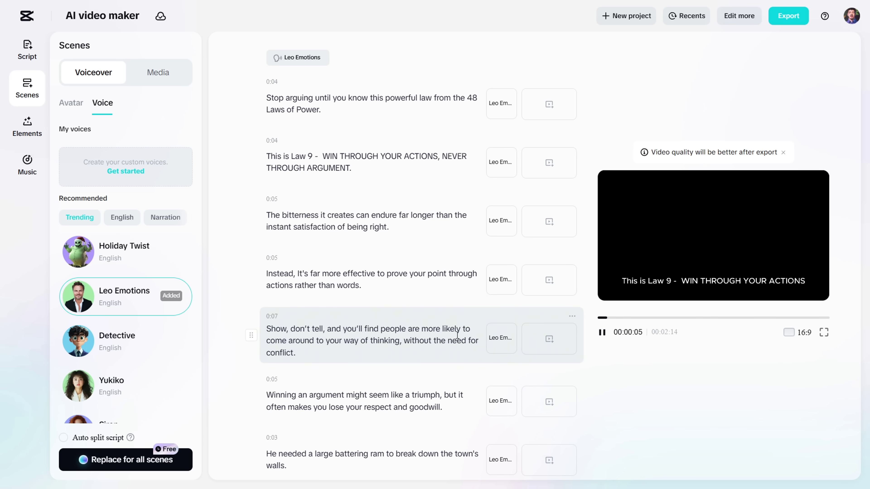
# Play and pause the preview, jumping between the Show, don't tell and Law 9 scenes.
pyautogui.click(602, 333)
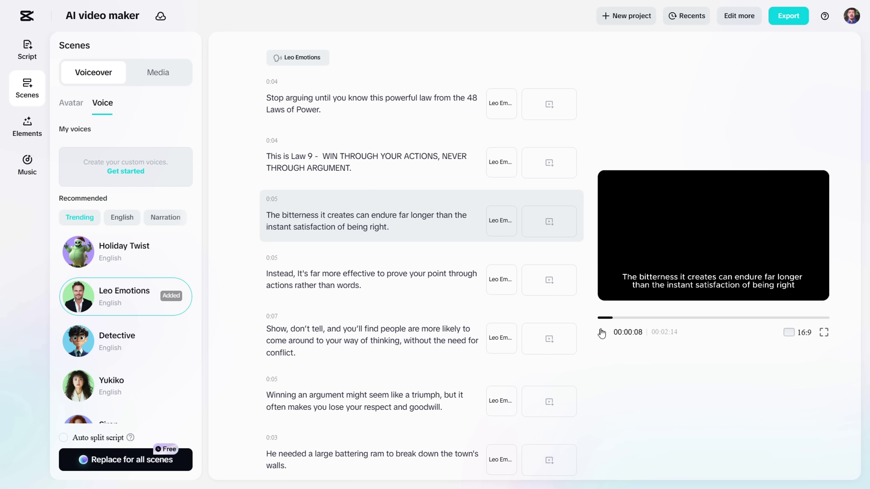
pyautogui.click(602, 333)
pyautogui.click(579, 334)
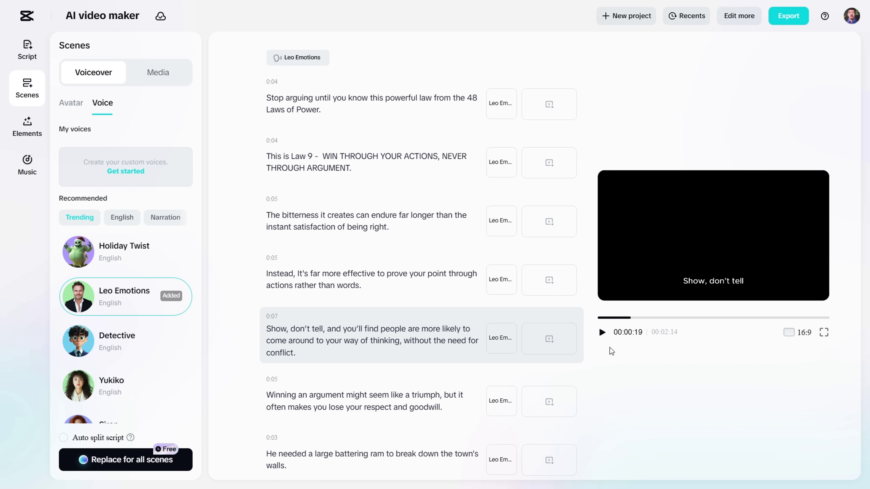
pyautogui.scroll(-4, 461, 327)
pyautogui.click(602, 333)
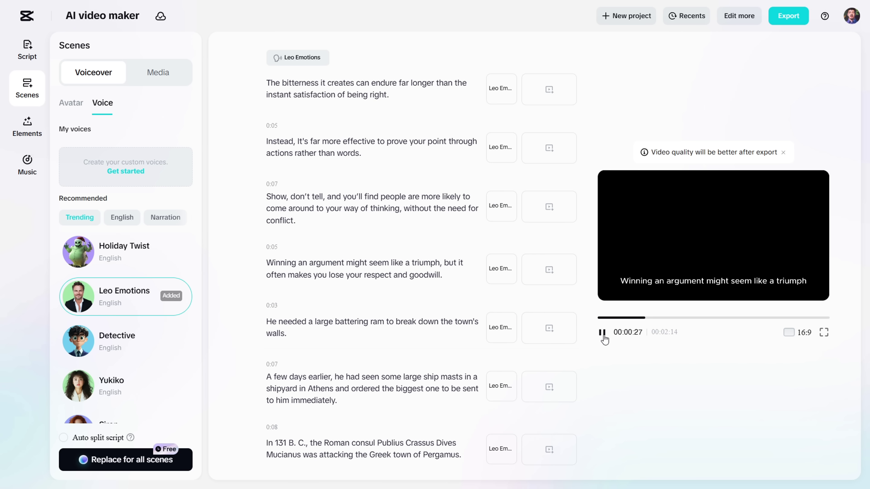
pyautogui.scroll(4, 500, 329)
pyautogui.click(602, 332)
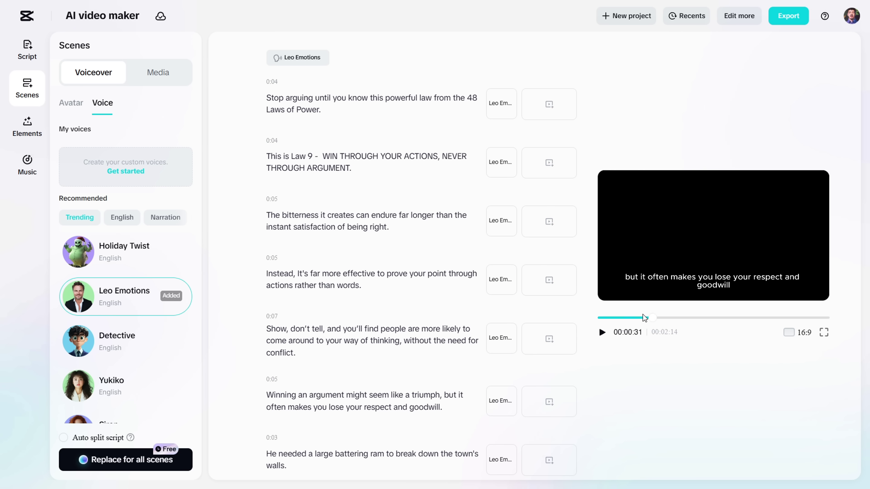
pyautogui.click(407, 173)
pyautogui.click(602, 332)
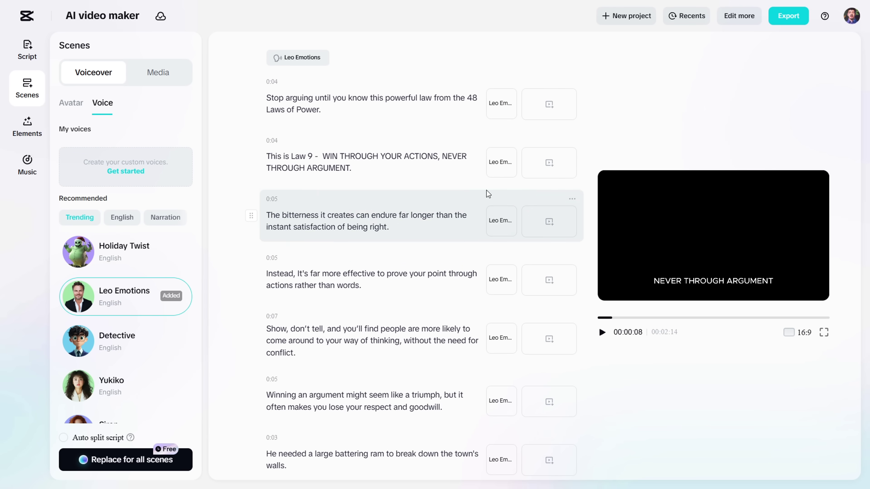
# Replay the second scene to check its 'WIN THROUGH YOUR ACTIONS' caption.
pyautogui.click(290, 224)
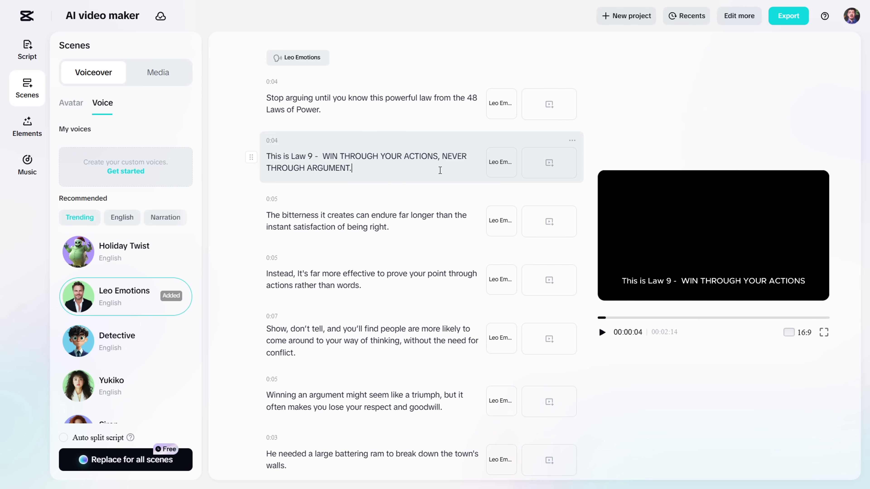
pyautogui.click(603, 333)
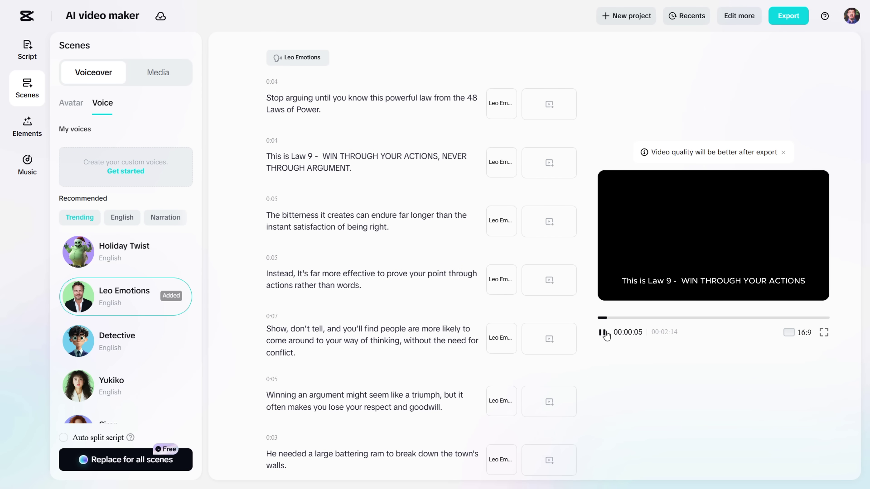
pyautogui.click(603, 333)
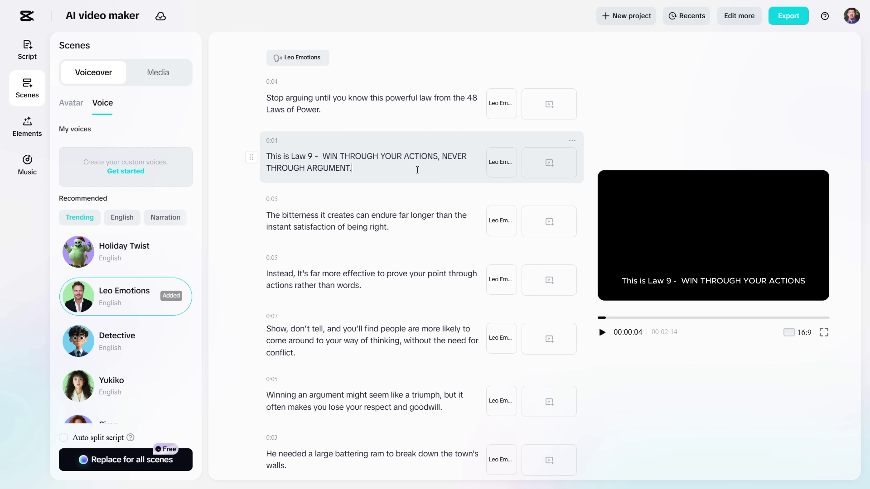
pyautogui.click(603, 333)
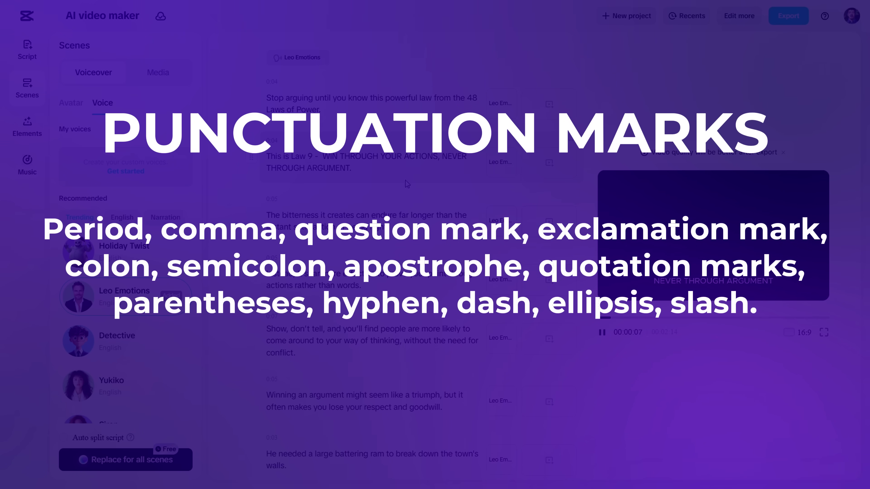
# Replay the preview from the second scene.
pyautogui.click(420, 178)
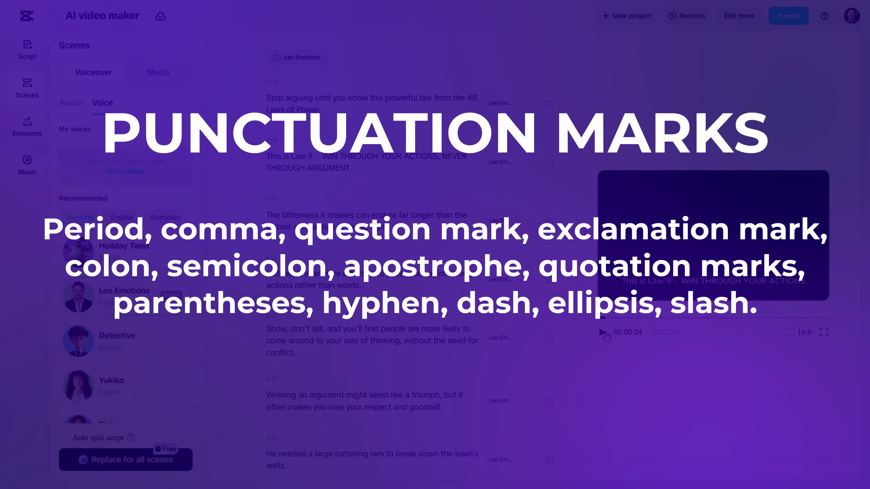
pyautogui.click(603, 333)
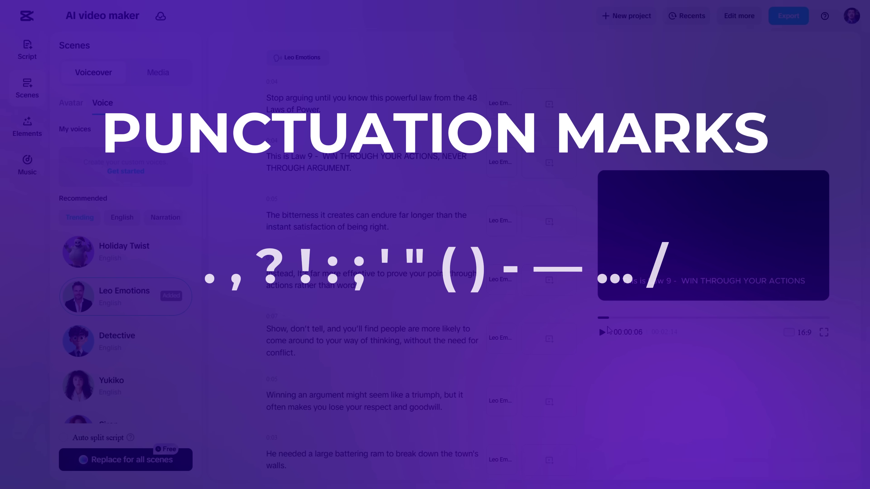
pyautogui.click(602, 333)
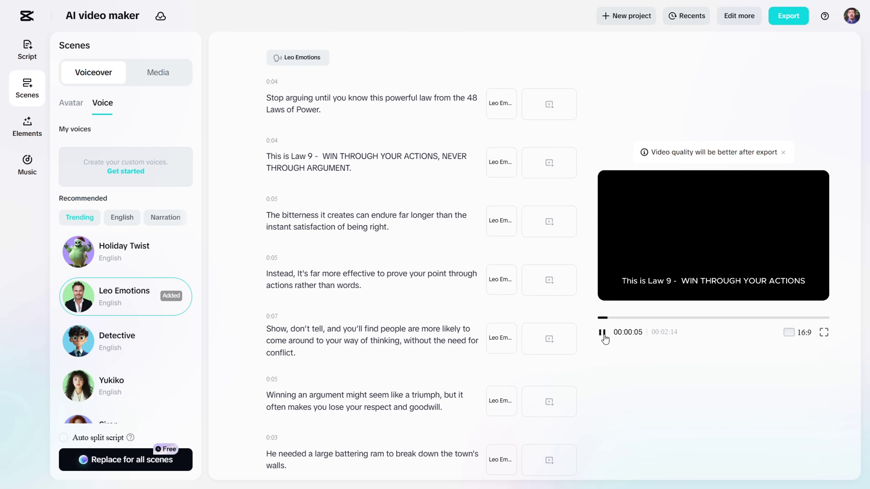
# Add single quotes around 'Law 9' and the WIN THROUGH YOUR ACTIONS title in scene two.
pyautogui.click(317, 158)
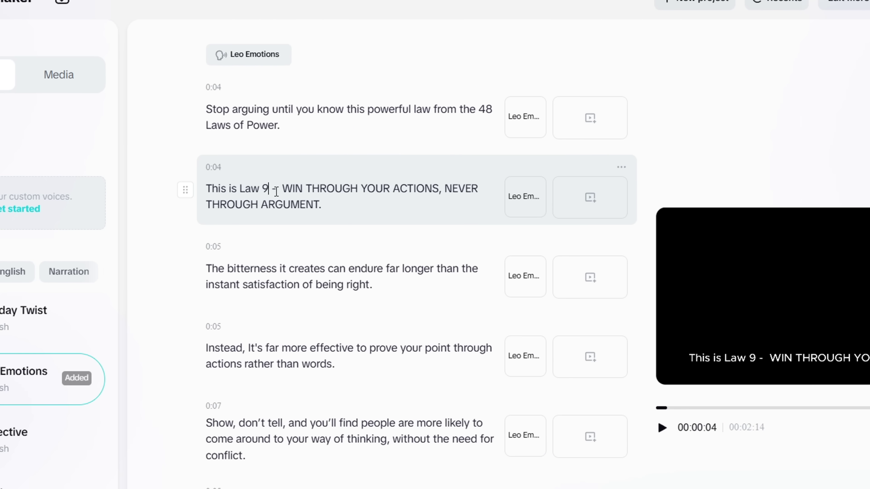
pyautogui.write("'")
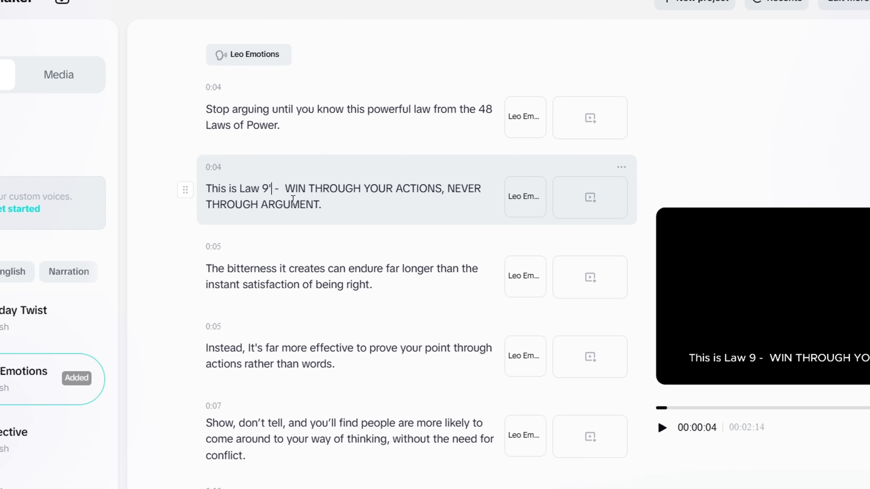
pyautogui.click(241, 189)
pyautogui.write("'")
pyautogui.click(288, 188)
pyautogui.write("' -  ")
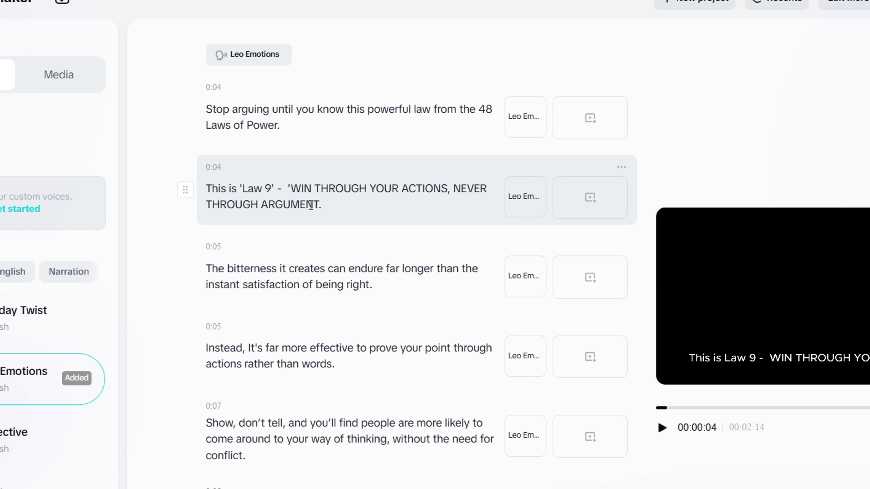
pyautogui.write("'")
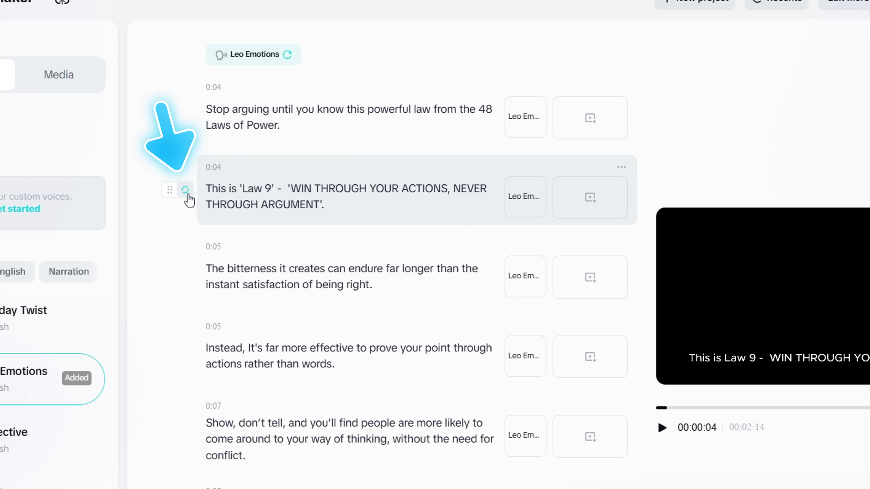
# Regenerate the second scene's voiceover and play it back from the Law 9 scene.
pyautogui.click(187, 190)
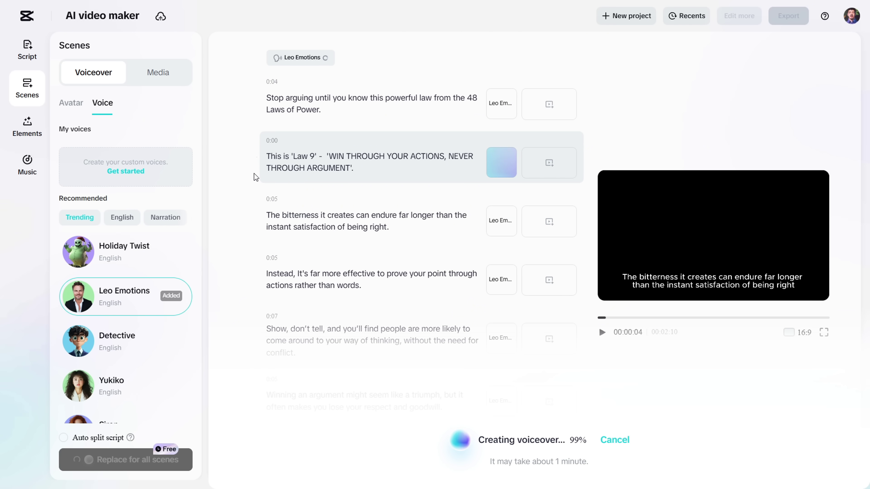
pyautogui.click(602, 332)
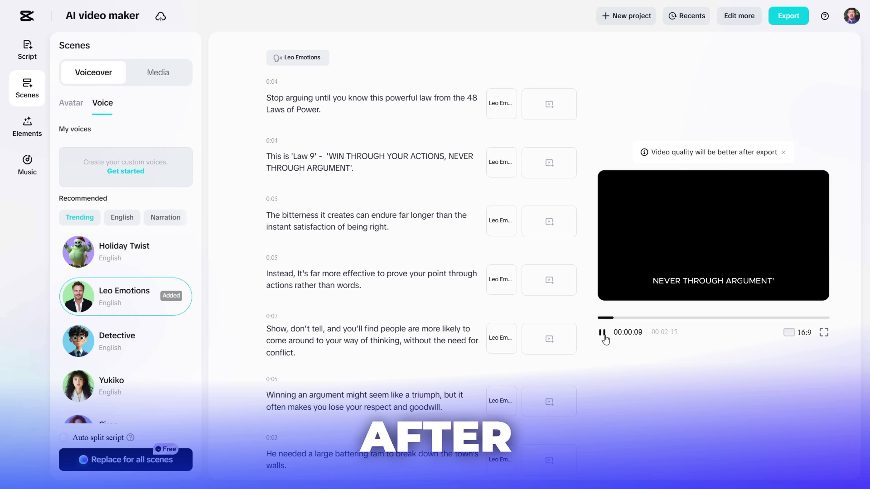
pyautogui.click(602, 333)
pyautogui.click(605, 318)
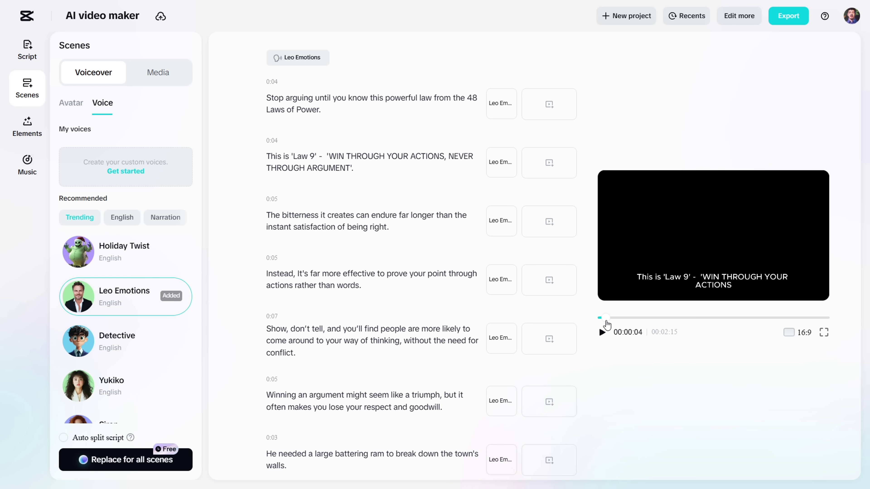
pyautogui.click(603, 332)
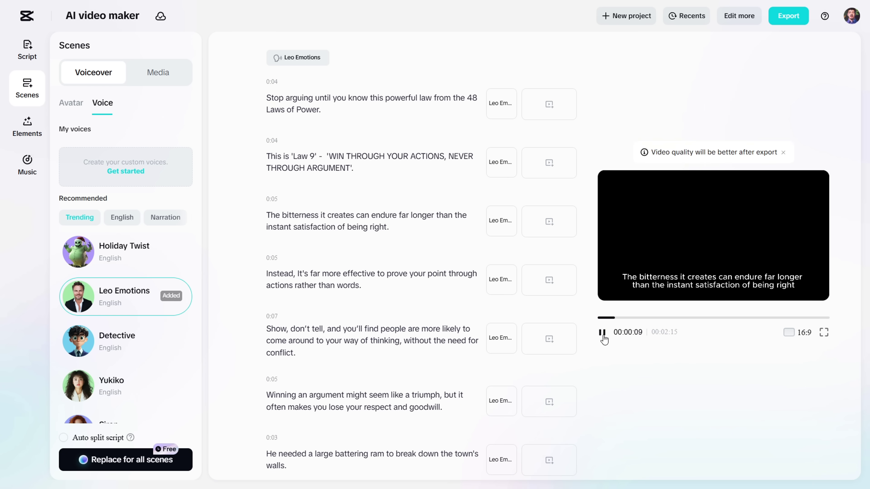
# Change the scene text to begin 'Show', Don't tell and preview from the Instead scene.
pyautogui.click(287, 328)
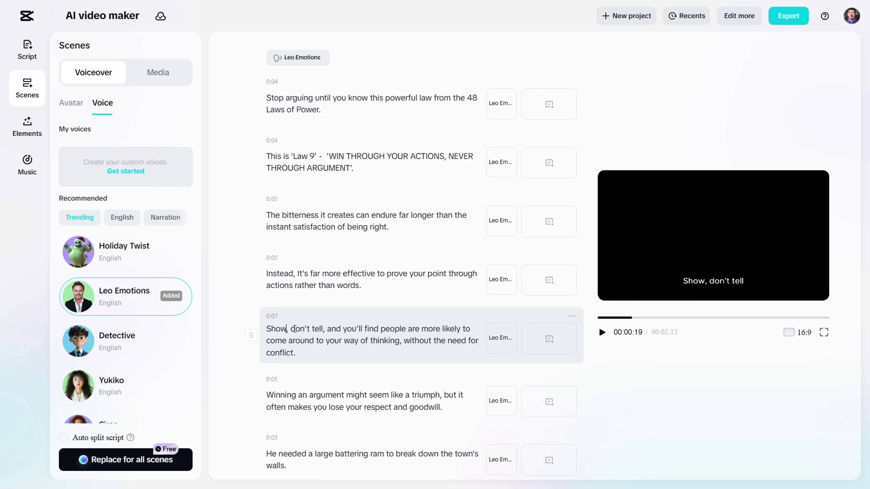
pyautogui.write("'")
pyautogui.press('Home')
pyautogui.write("'")
pyautogui.press('Right')
pyautogui.press('Right')
pyautogui.press('Right')
pyautogui.press('Right')
pyautogui.press('Right')
pyautogui.press('Right')
pyautogui.press('Right')
pyautogui.hotkey('shift', 'Right')
pyautogui.write('D')
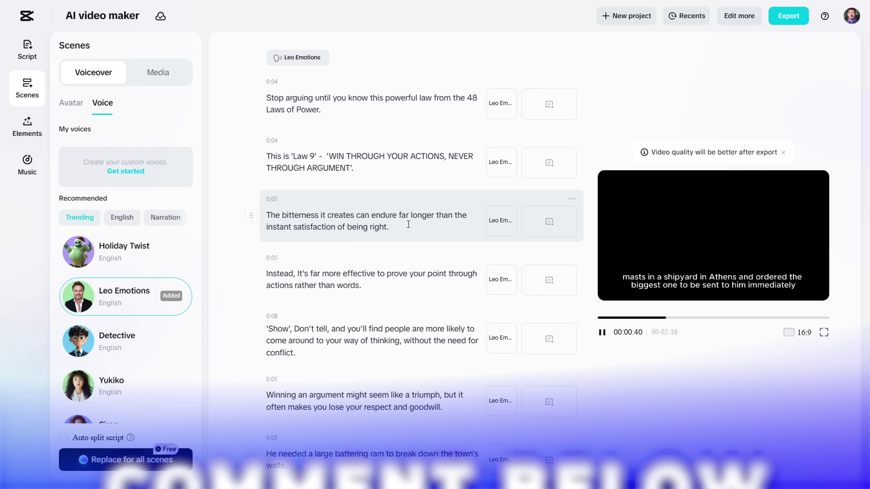
pyautogui.click(368, 285)
pyautogui.click(605, 336)
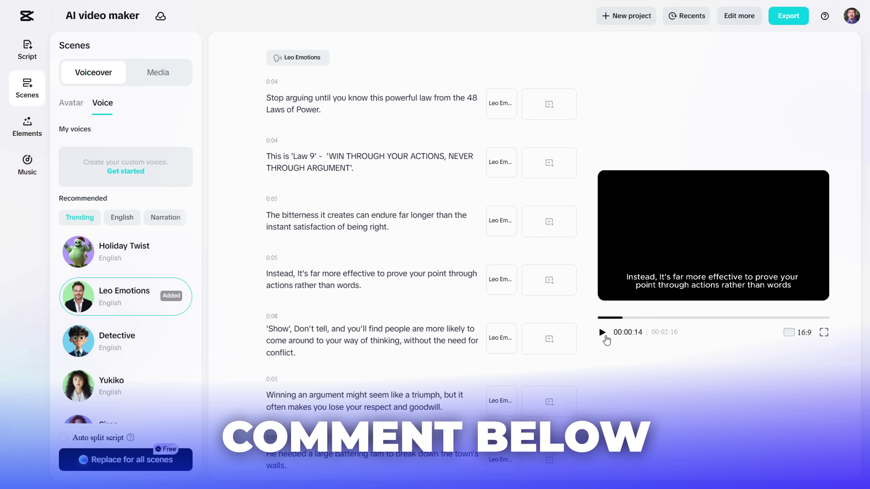
pyautogui.click(602, 332)
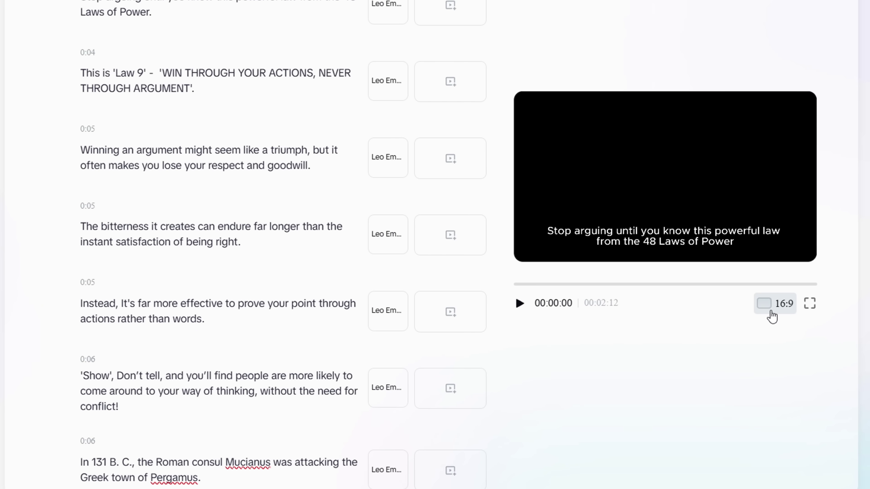
# Leave the aspect ratio at 16:9 and show the Scenes panel's Media options.
pyautogui.click(772, 316)
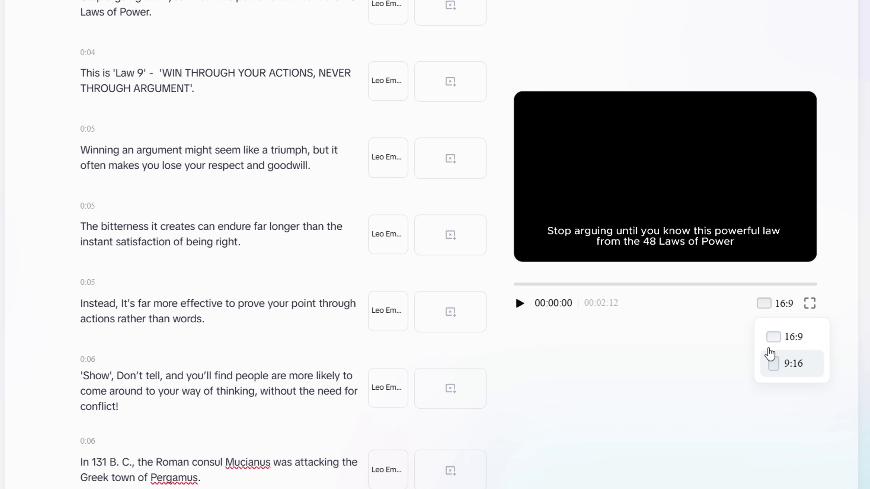
pyautogui.click(778, 338)
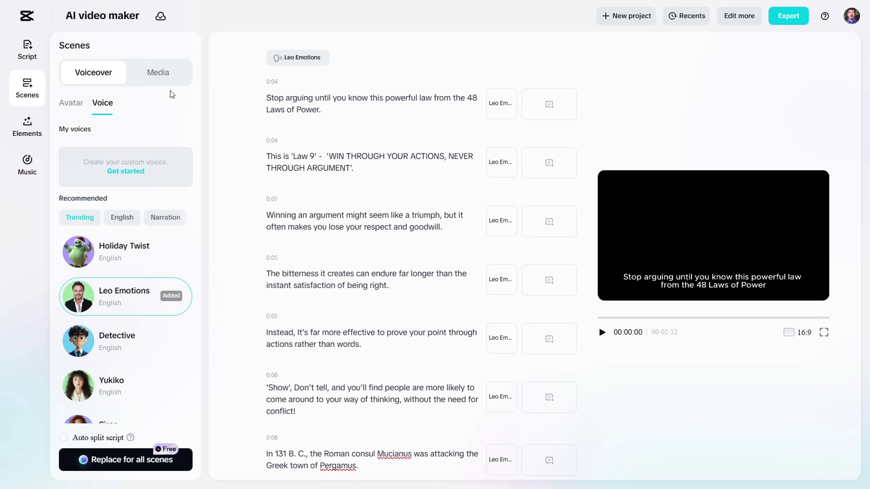
pyautogui.click(165, 78)
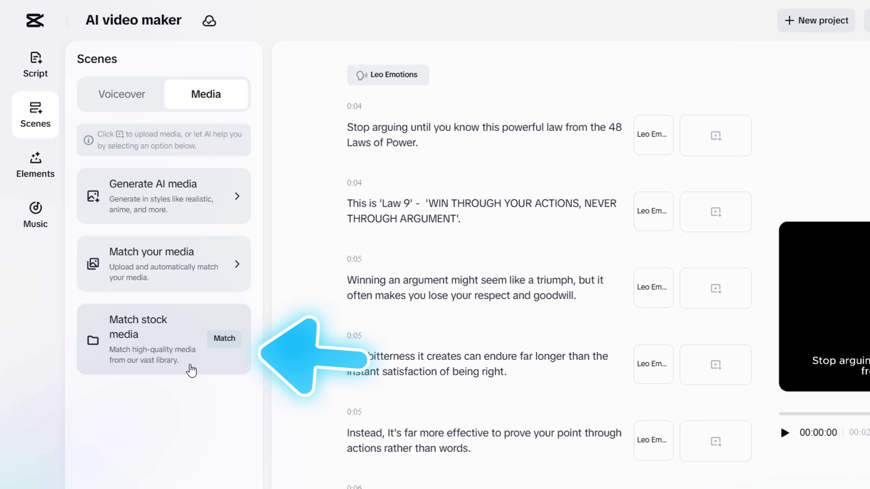
# Generate AI media in the Neoclassic style and apply it to all Law 9 scenes.
pyautogui.click(198, 207)
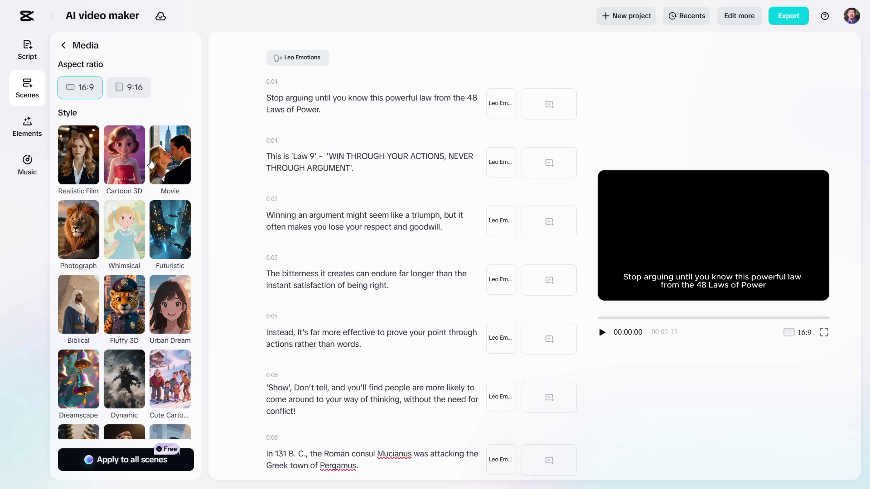
pyautogui.scroll(-4, 161, 255)
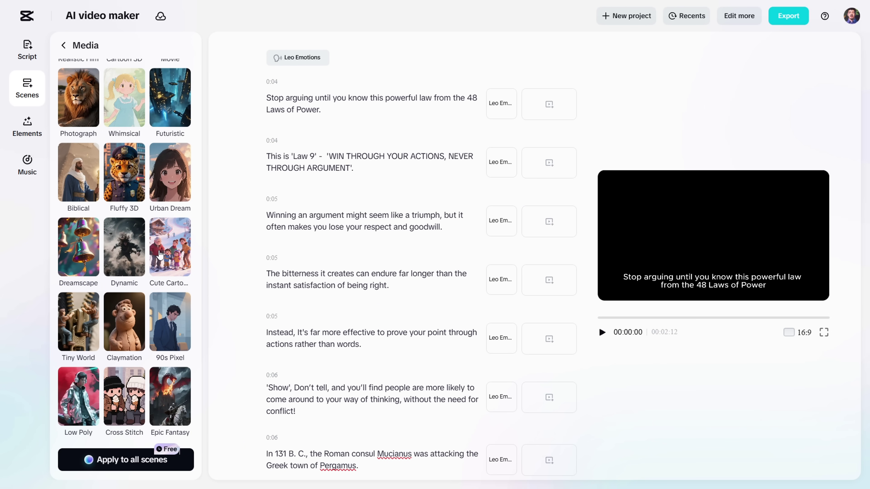
pyautogui.scroll(-4, 160, 255)
pyautogui.scroll(-14, 161, 255)
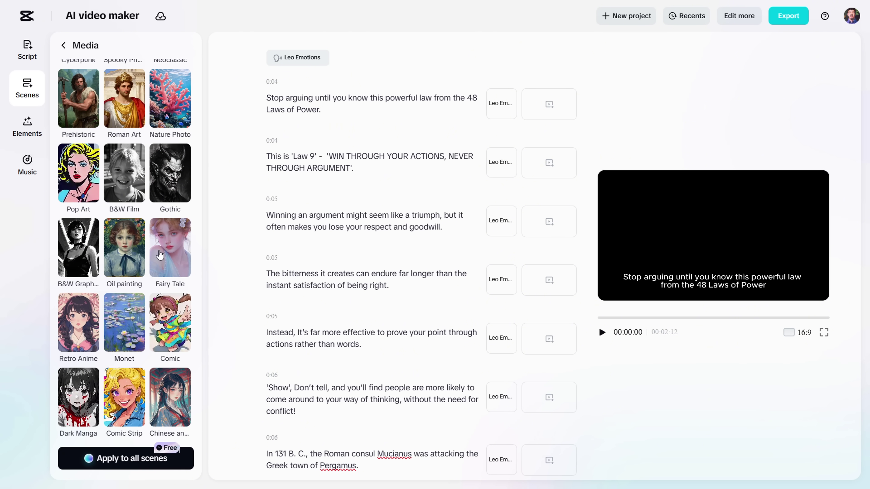
pyautogui.scroll(18, 161, 255)
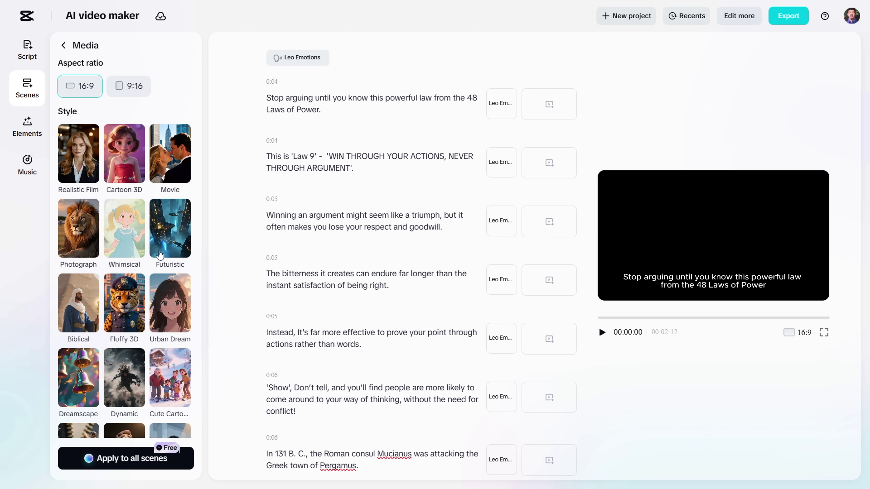
pyautogui.scroll(-4, 160, 256)
pyautogui.scroll(-12, 160, 256)
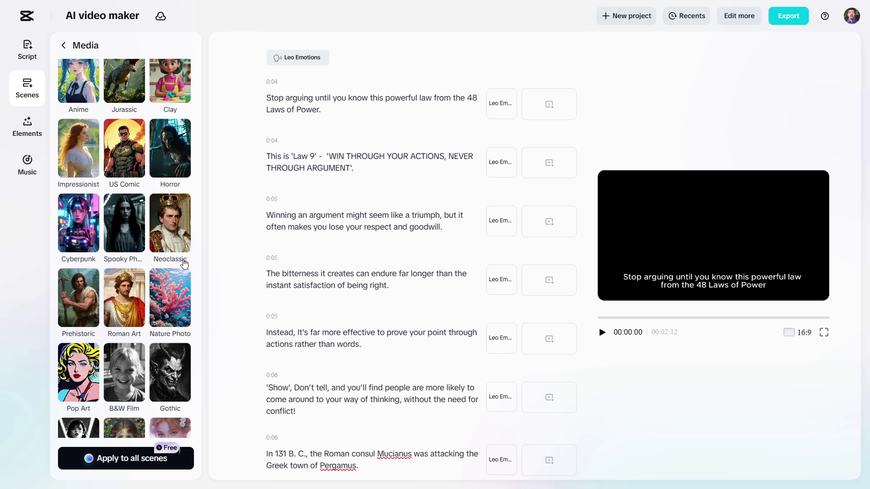
pyautogui.click(171, 265)
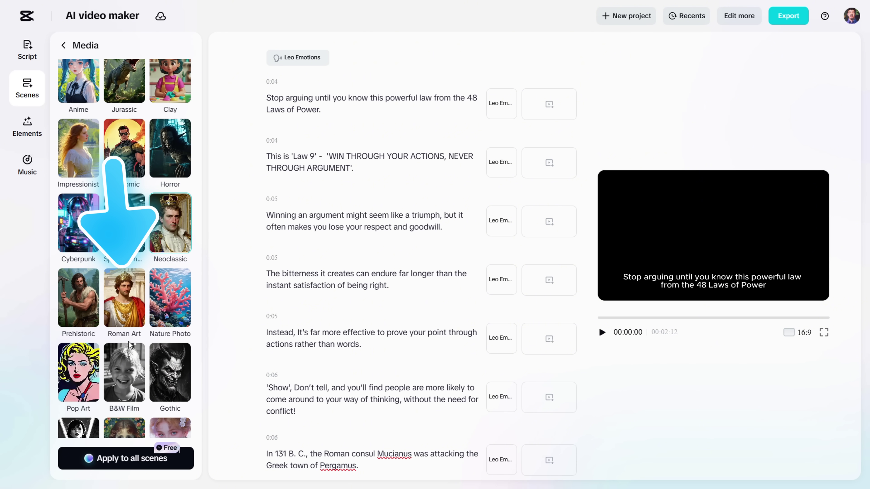
pyautogui.click(128, 460)
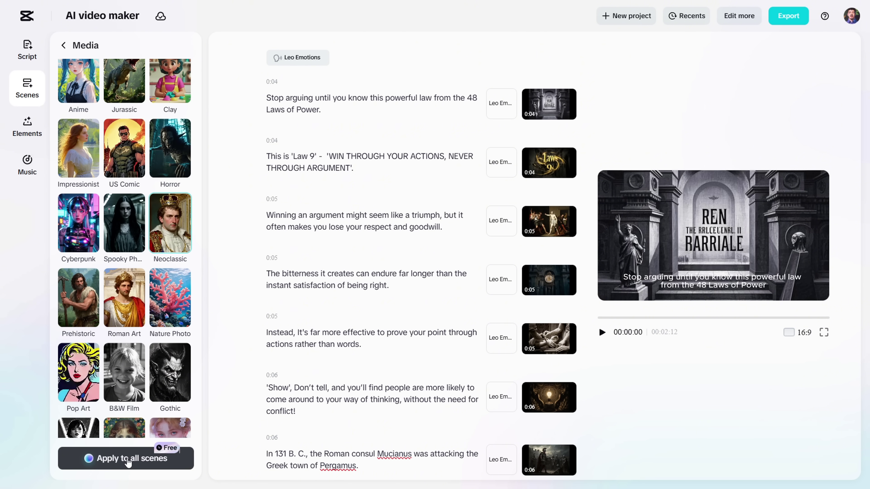
# Play the video preview briefly, then pause it.
pyautogui.click(447, 273)
pyautogui.scroll(-5, 411, 274)
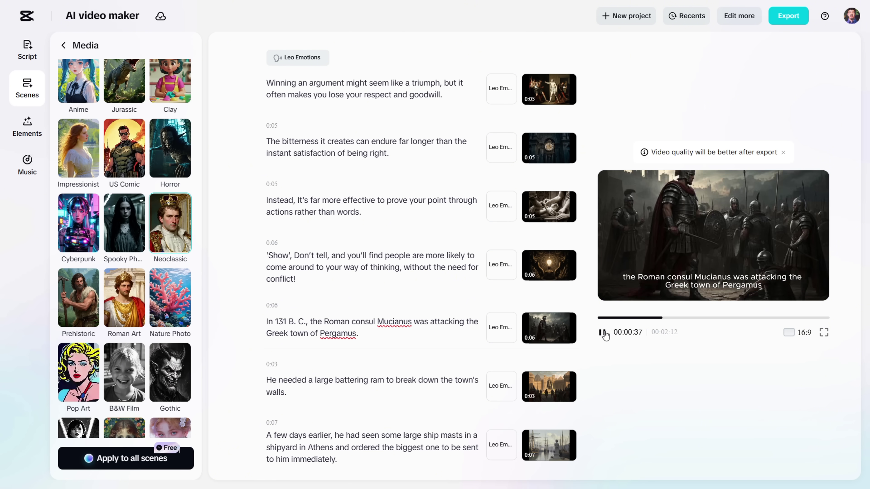
pyautogui.scroll(5, 411, 274)
pyautogui.click(601, 333)
pyautogui.click(602, 333)
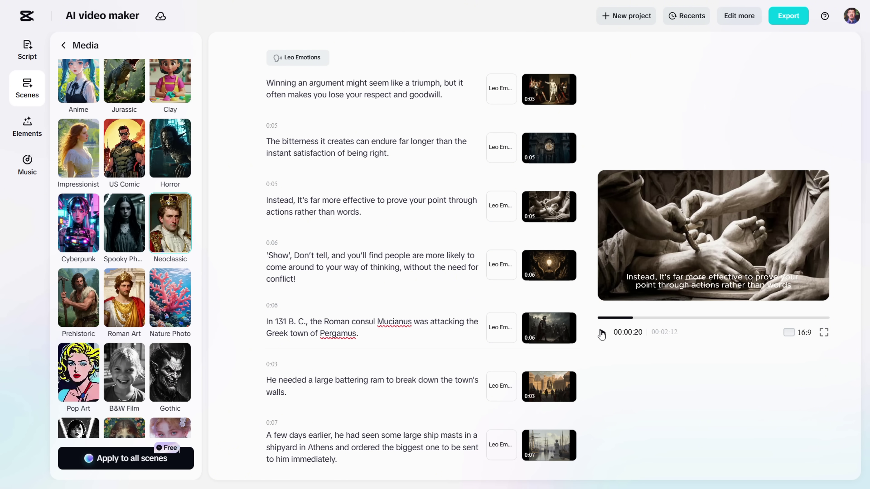
# Jump to the bitterness scene and open replacement options for its clock image.
pyautogui.click(451, 152)
pyautogui.scroll(3, 449, 240)
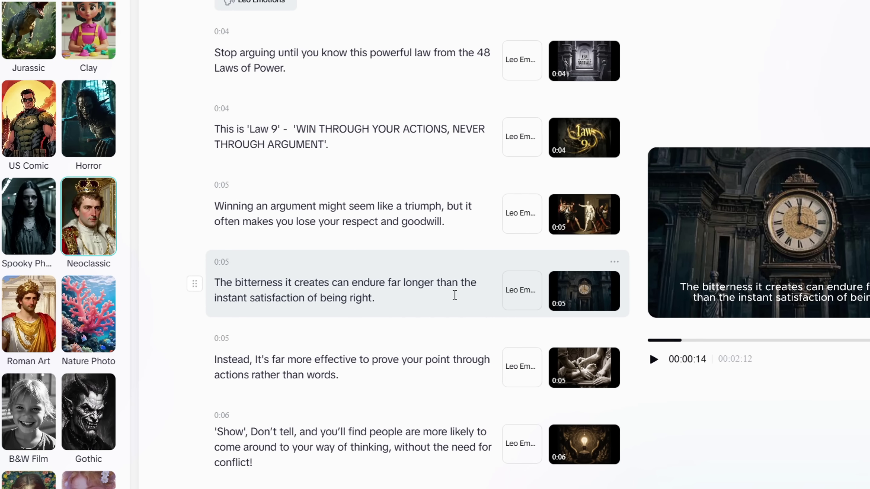
pyautogui.moveTo(539, 286)
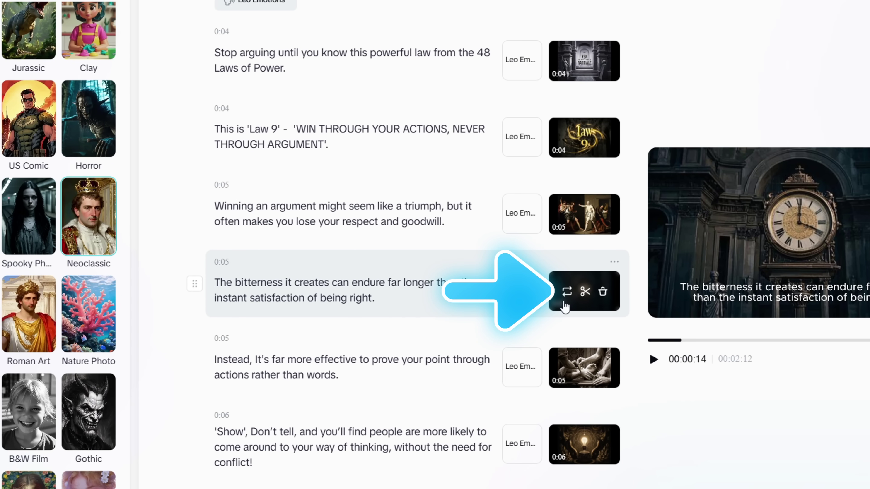
pyautogui.click(567, 293)
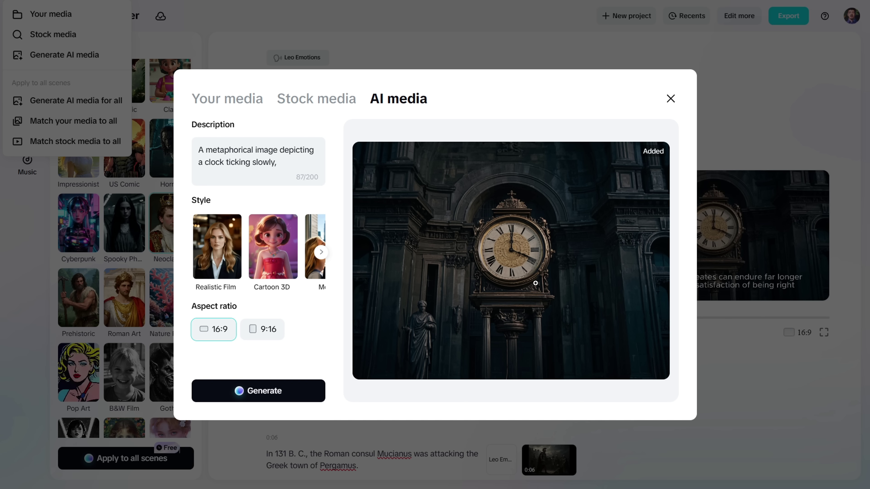
# Upload several DALL·E images from the computer to Your media.
pyautogui.click(240, 106)
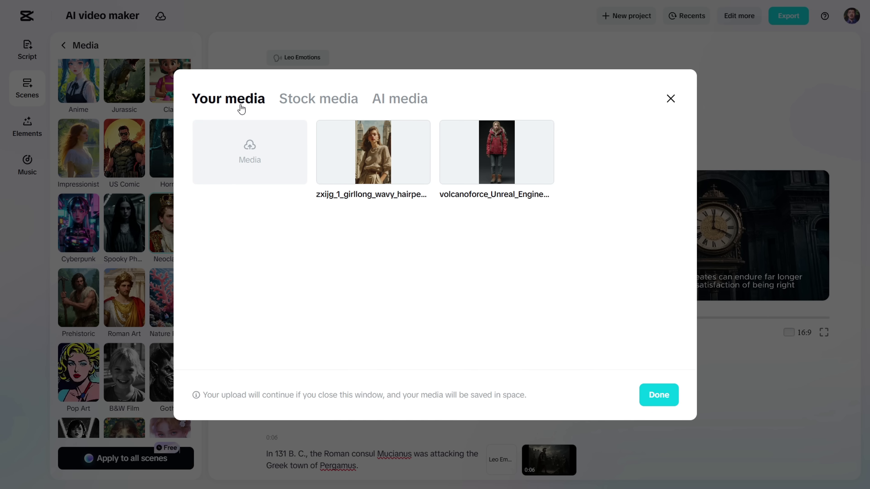
pyautogui.click(239, 169)
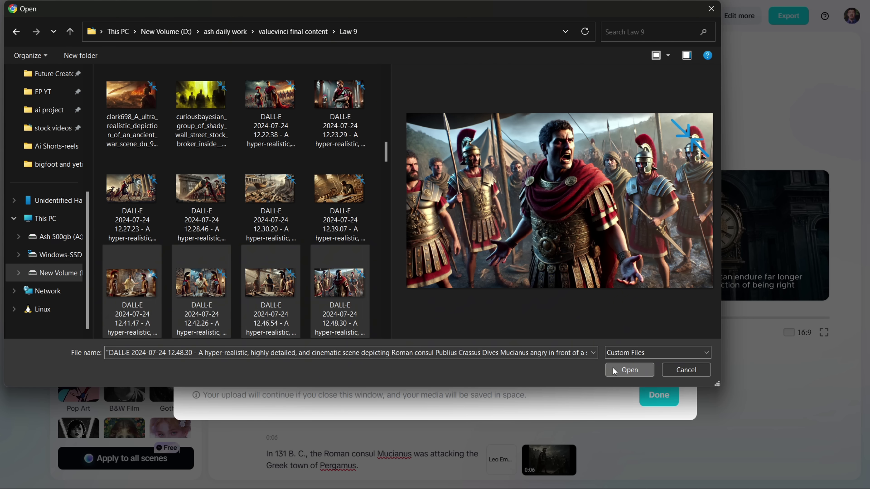
pyautogui.click(612, 368)
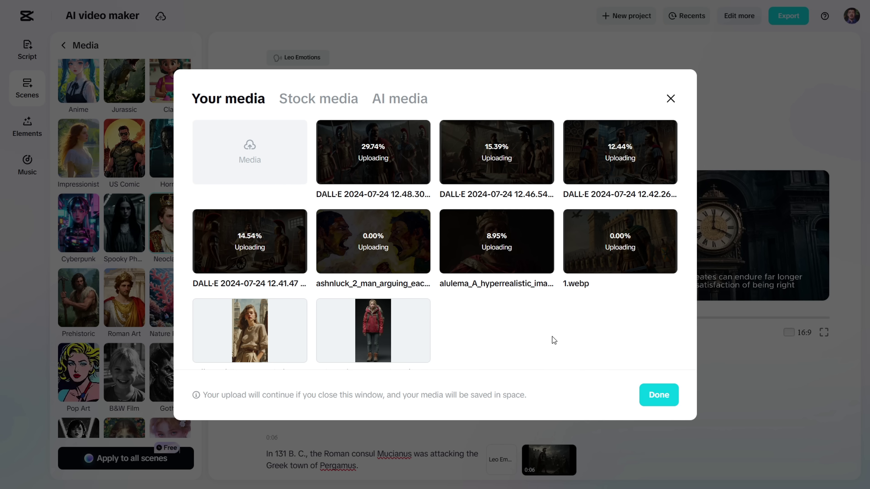
# Browse the Background Cover stock clips, then return to AI media.
pyautogui.click(324, 100)
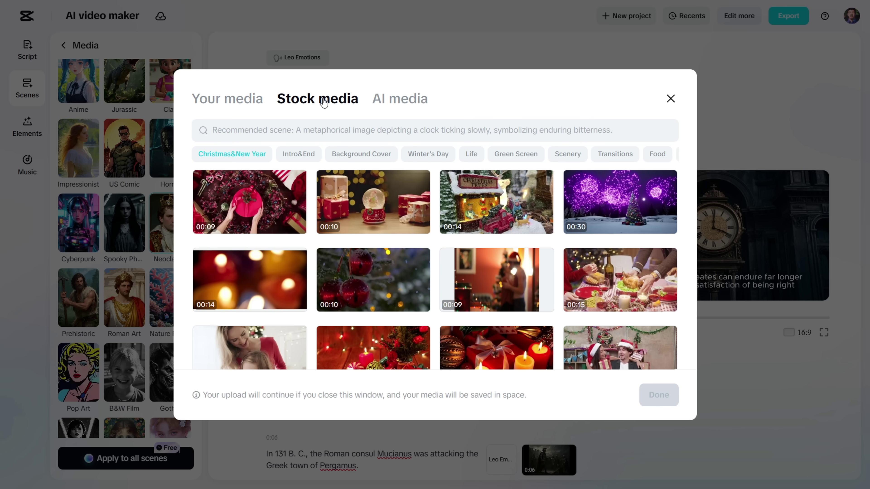
pyautogui.scroll(-10, 493, 214)
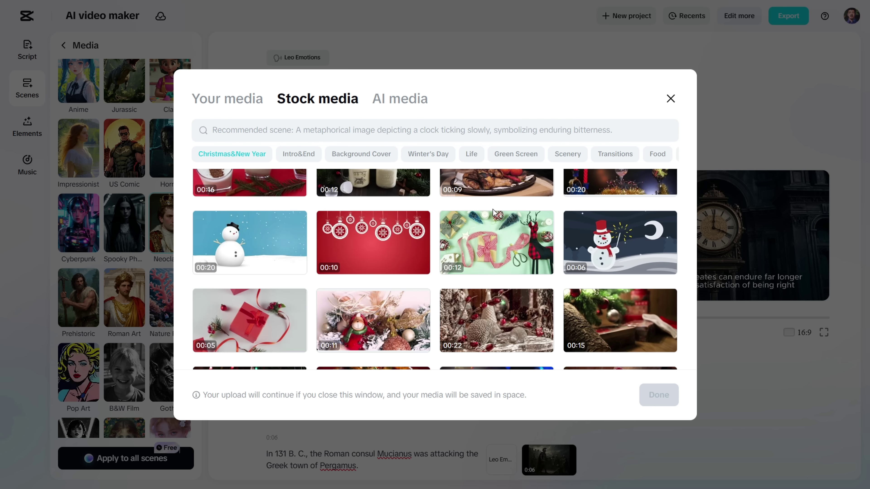
pyautogui.scroll(-5, 492, 214)
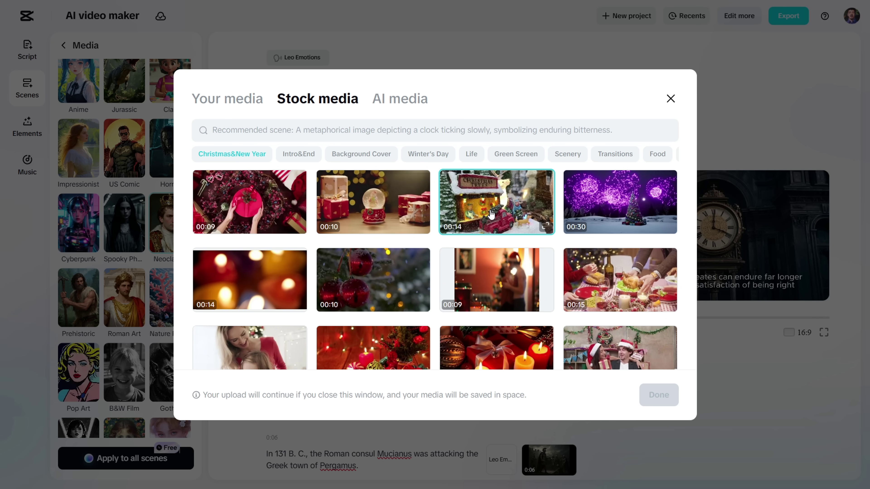
pyautogui.scroll(6, 492, 214)
pyautogui.click(358, 154)
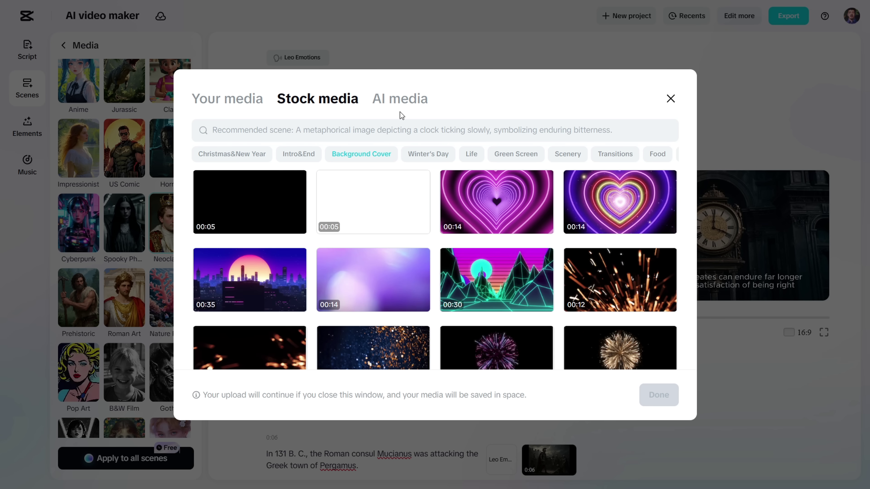
pyautogui.click(401, 103)
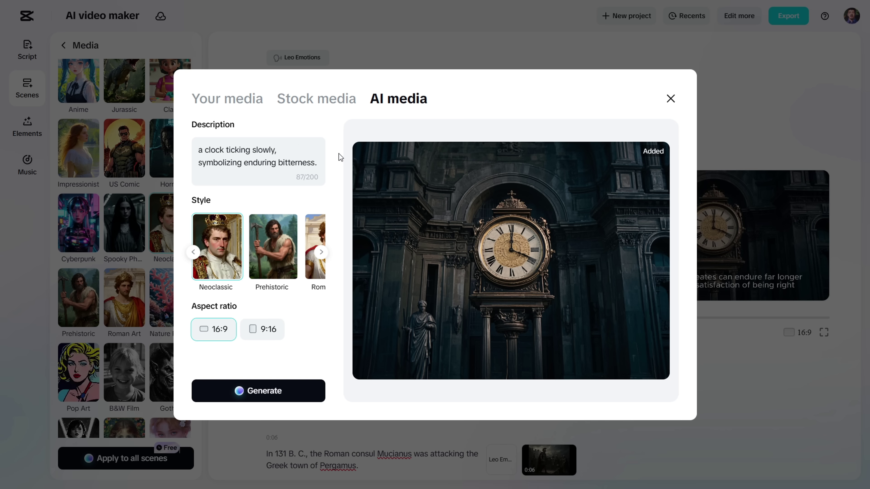
# Change the image description to 'Two man arguing', pick Roman Art style, and generate it.
pyautogui.hotkey('ctrl', 'a')
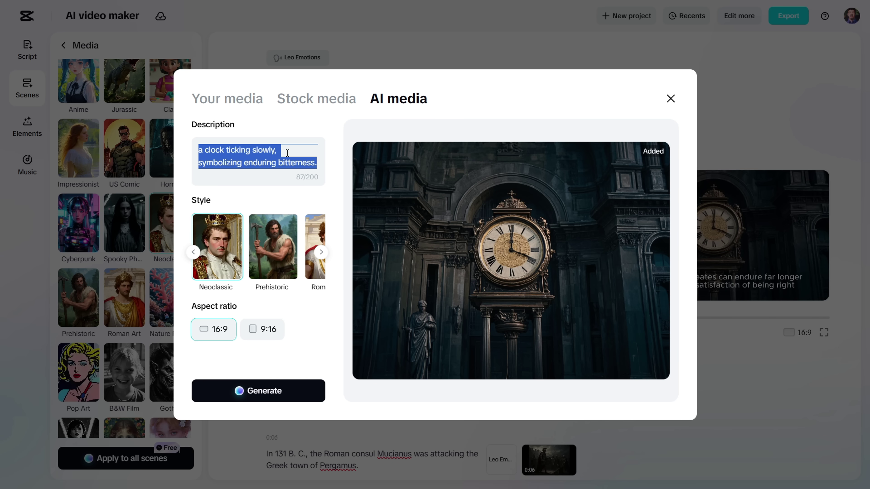
pyautogui.write('Two man arguing')
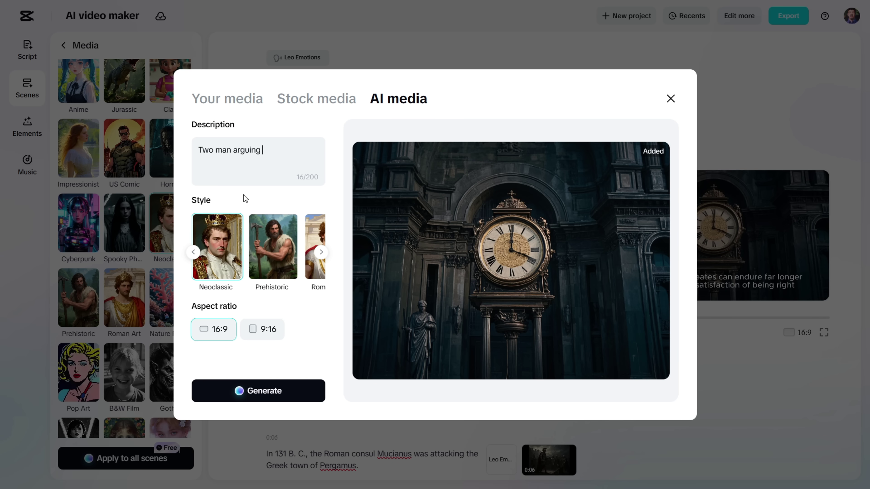
pyautogui.click(321, 252)
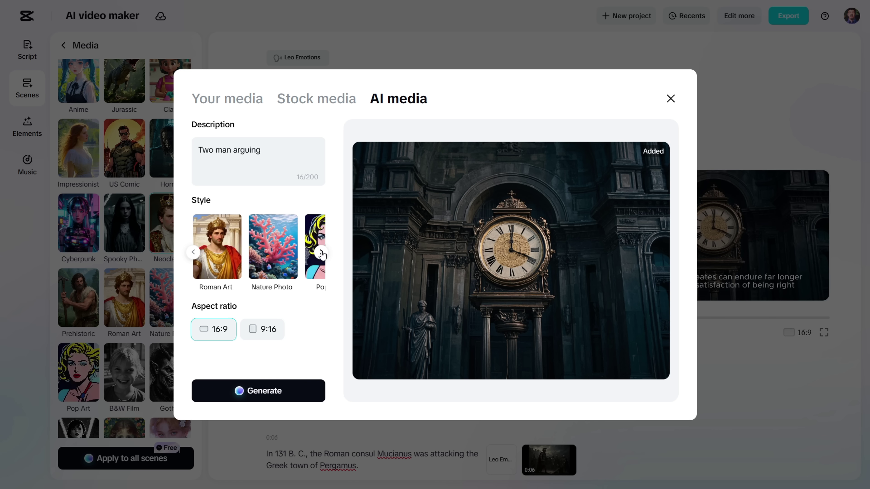
pyautogui.click(227, 269)
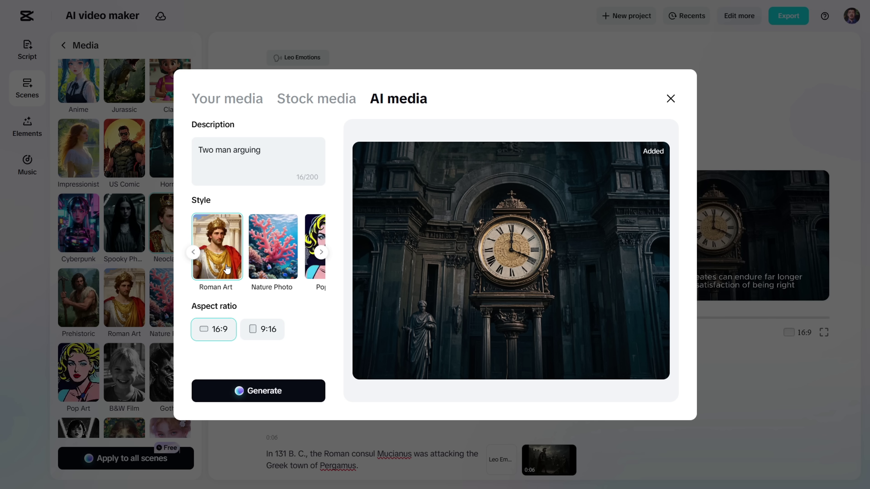
pyautogui.click(254, 389)
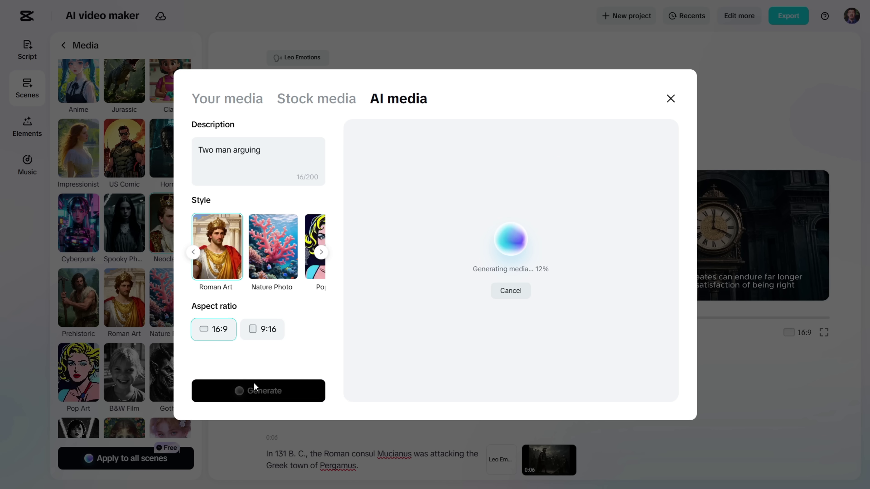
pyautogui.click(430, 305)
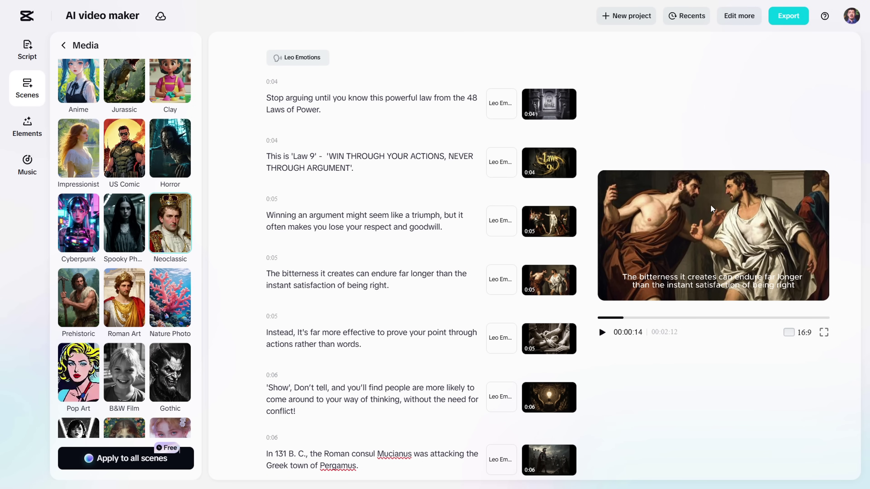
# Split the ship scene into two right after 'shipyard in Athens'.
pyautogui.scroll(-7, 438, 369)
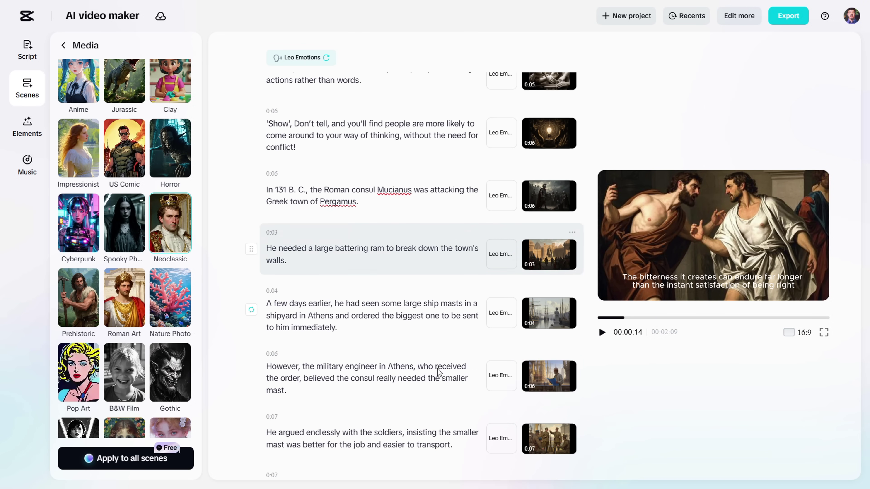
pyautogui.click(324, 319)
pyautogui.moveTo(337, 328); pyautogui.dragTo(266, 308)
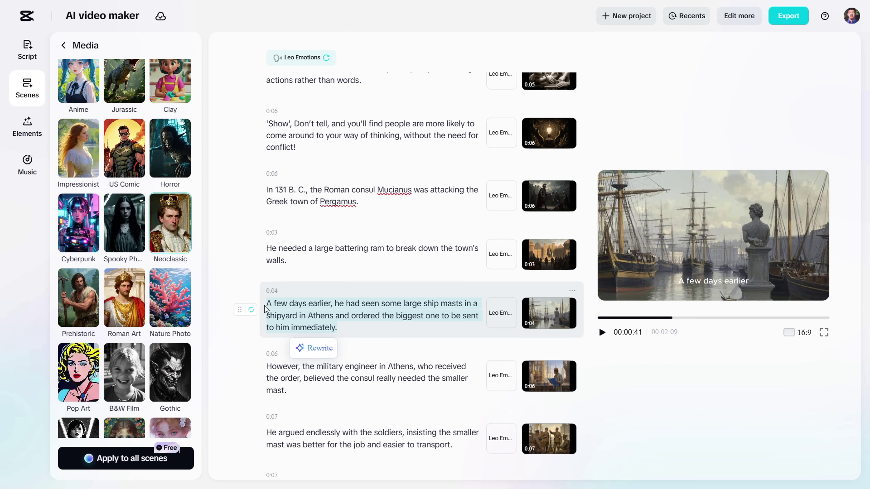
pyautogui.click(379, 332)
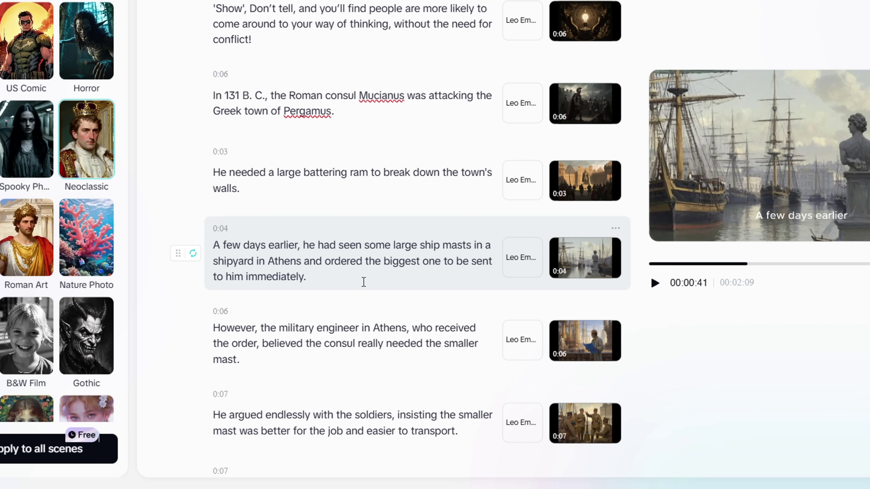
pyautogui.press('Return')
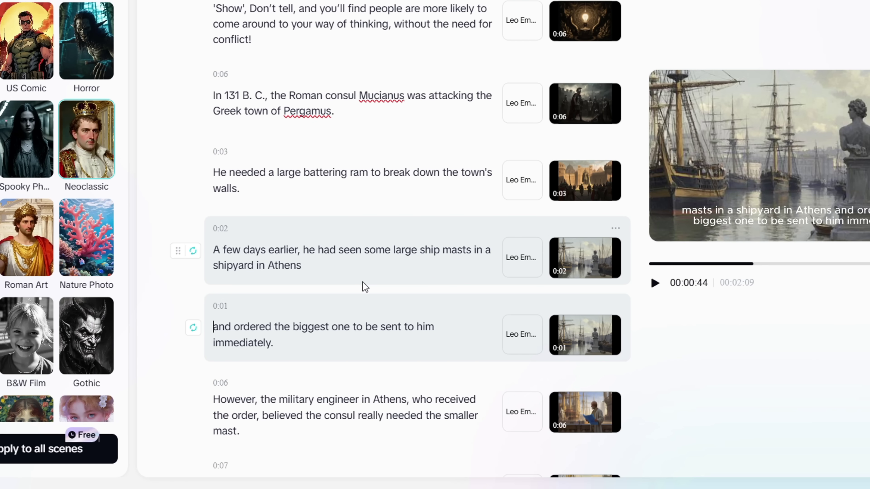
# Add the generated Roman image to the new scene, then toggle the caption template off and on.
pyautogui.click(566, 339)
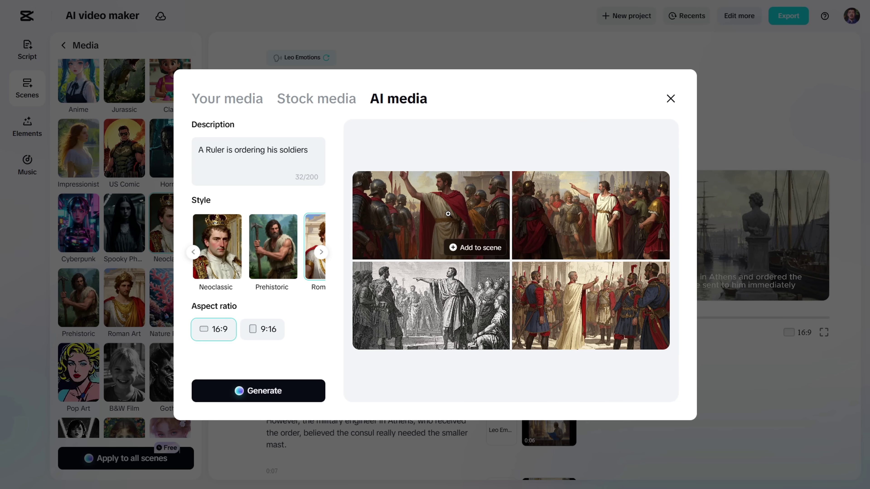
pyautogui.click(474, 247)
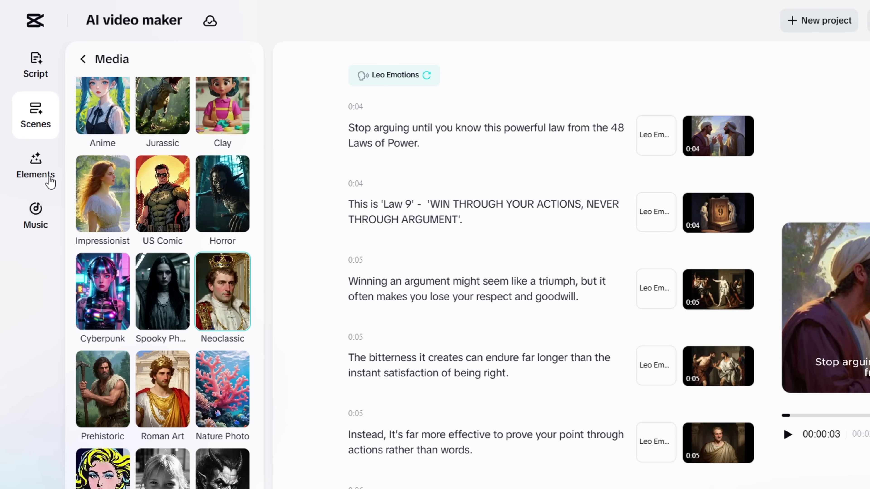
pyautogui.click(39, 139)
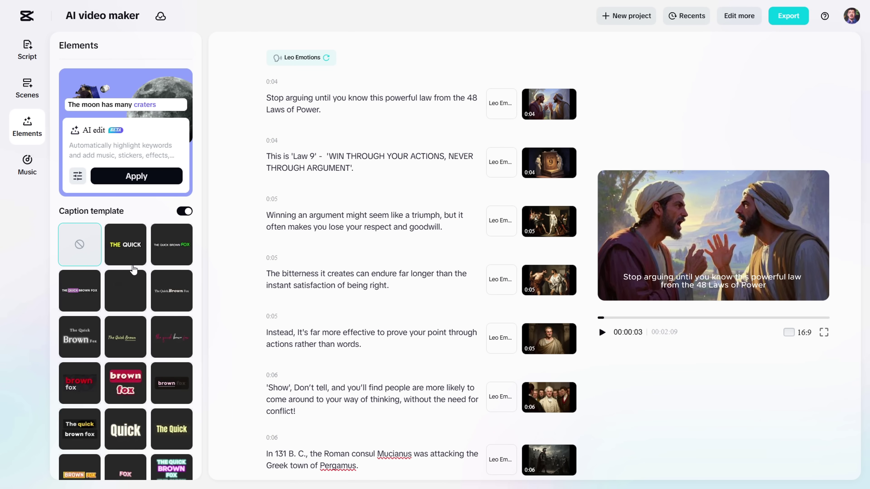
pyautogui.scroll(-10, 175, 354)
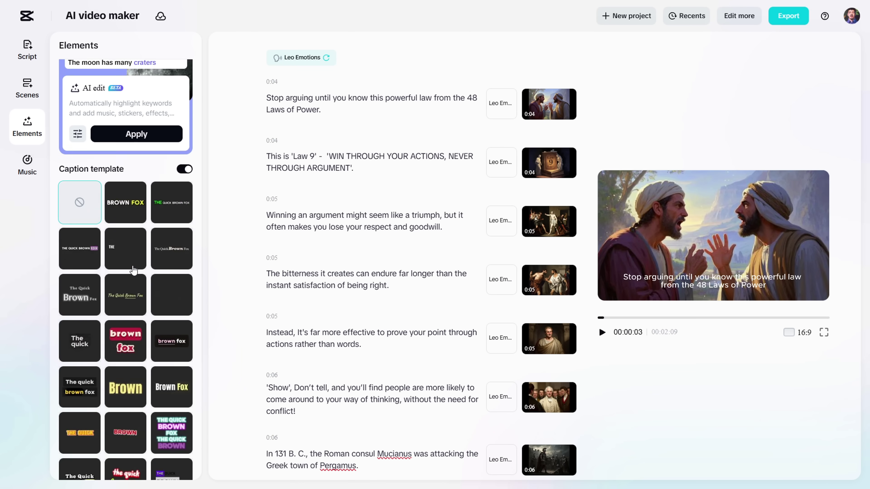
pyautogui.scroll(10, 133, 270)
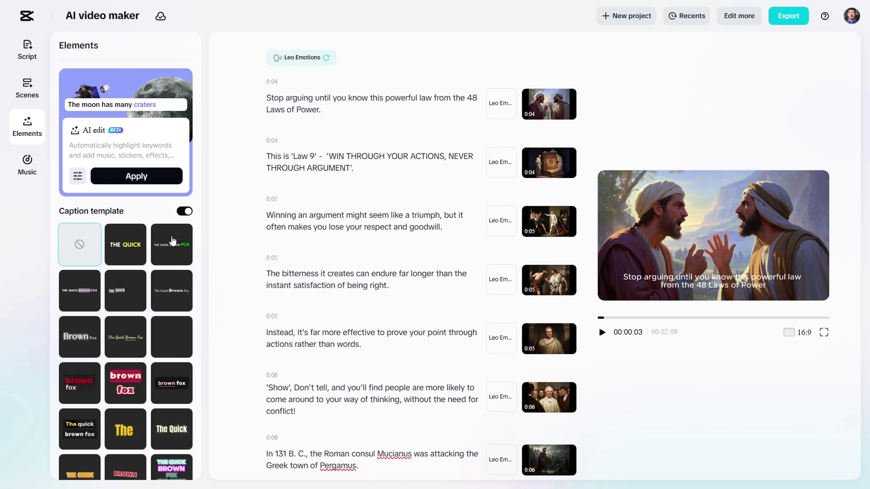
pyautogui.click(187, 212)
pyautogui.click(186, 212)
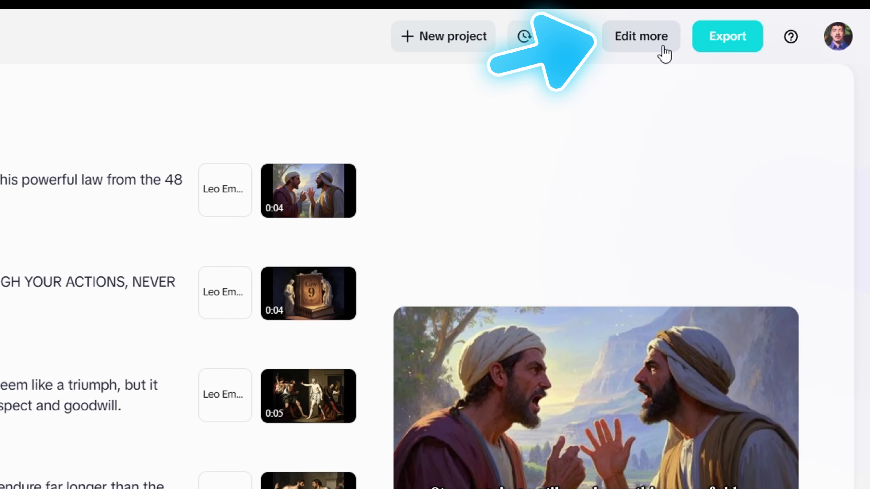
# In the full editor, add a Fold Over transition between clips 1 and 2.
pyautogui.click(657, 50)
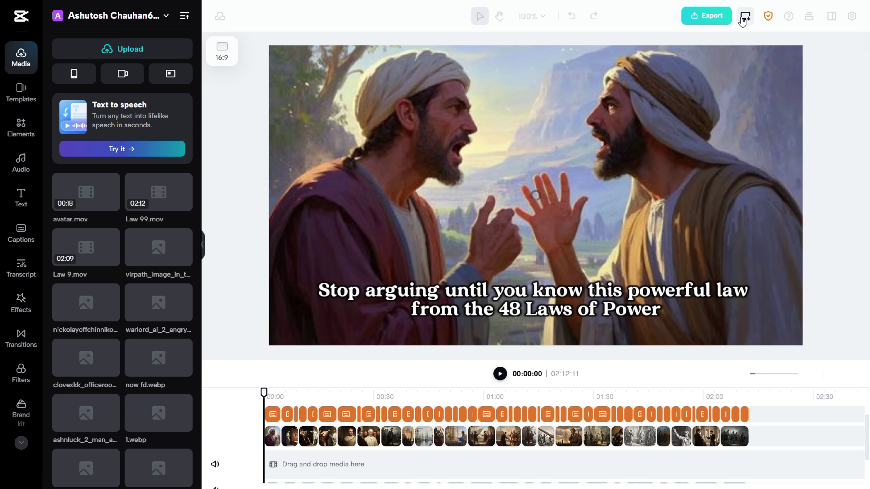
pyautogui.moveTo(743, 21)
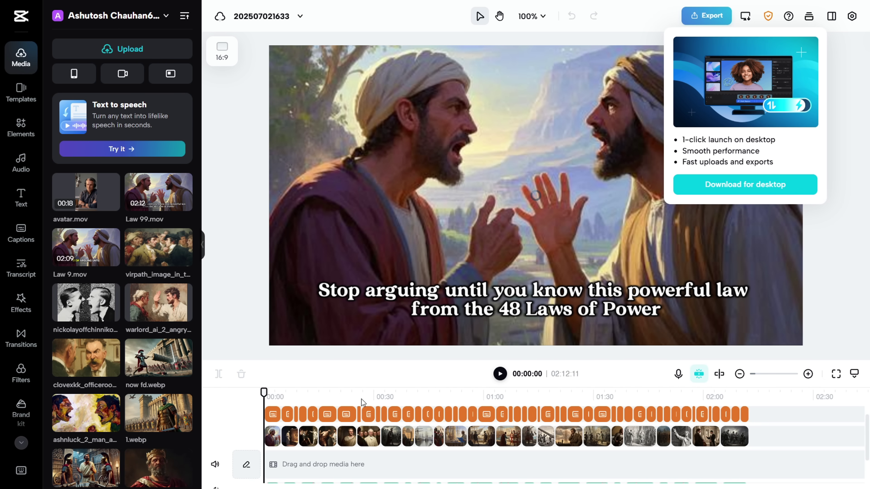
pyautogui.scroll(5, 364, 402)
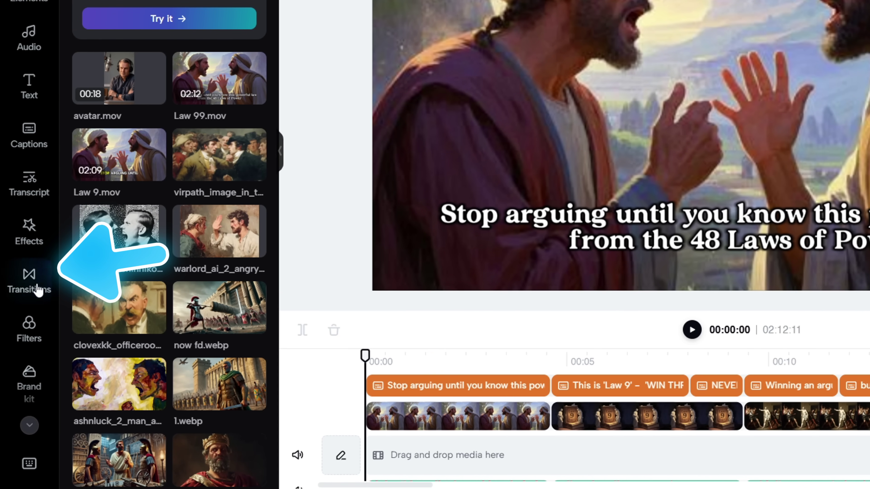
pyautogui.click(24, 340)
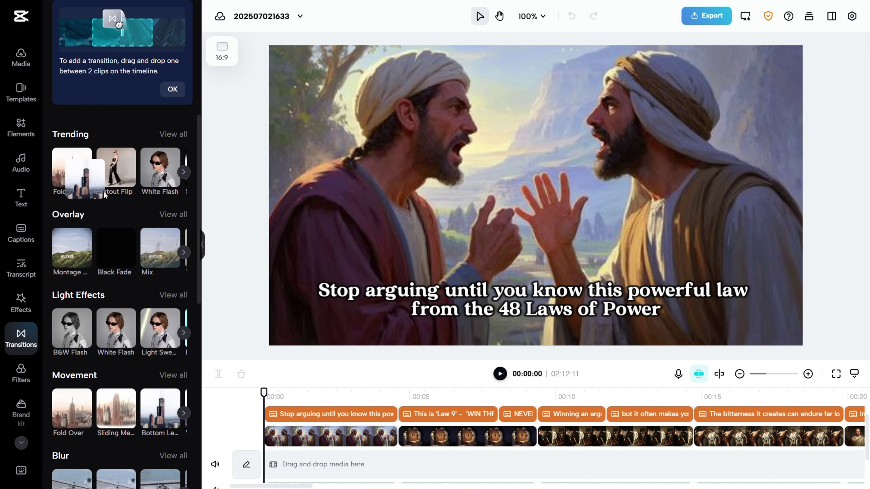
pyautogui.moveTo(105, 196); pyautogui.dragTo(393, 425)
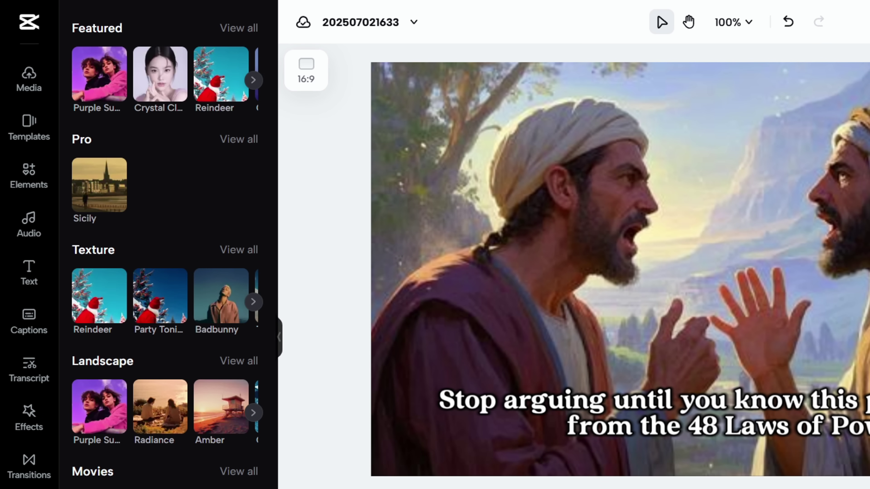
# Overlay the black-and-white screaming-men image near the start of the timeline.
pyautogui.click(29, 321)
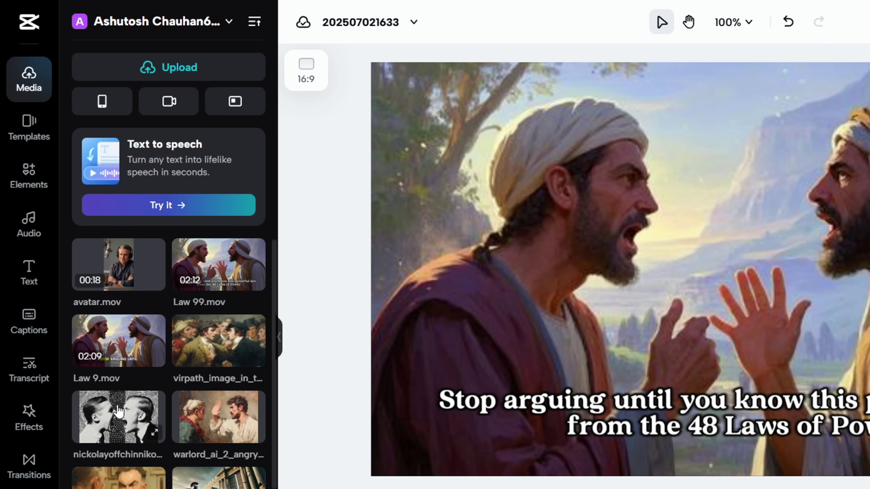
pyautogui.moveTo(118, 411); pyautogui.dragTo(489, 488)
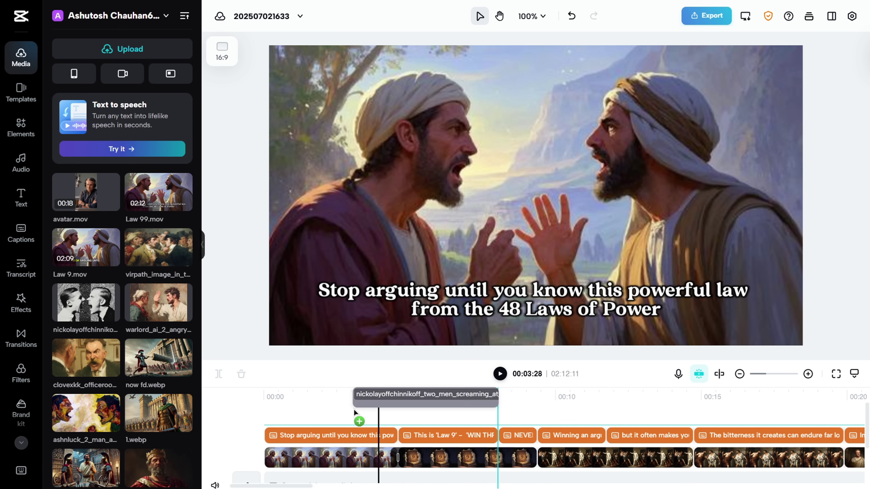
pyautogui.moveTo(354, 410); pyautogui.dragTo(354, 410)
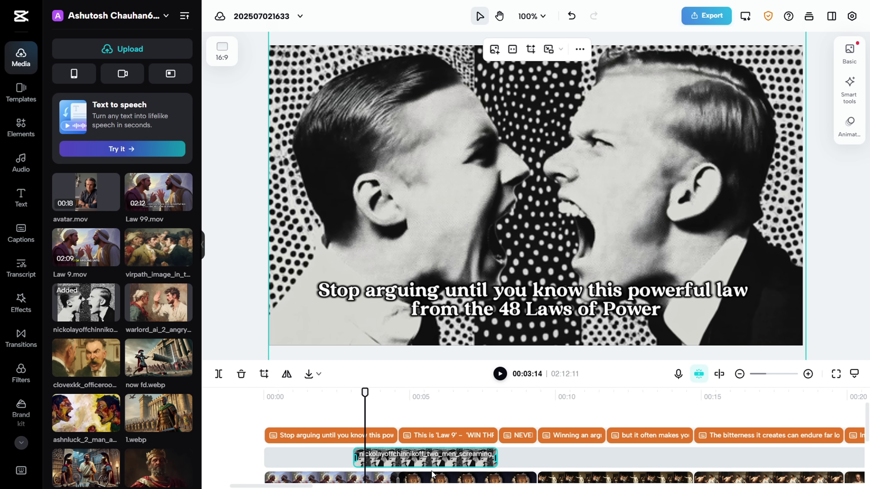
pyautogui.click(353, 440)
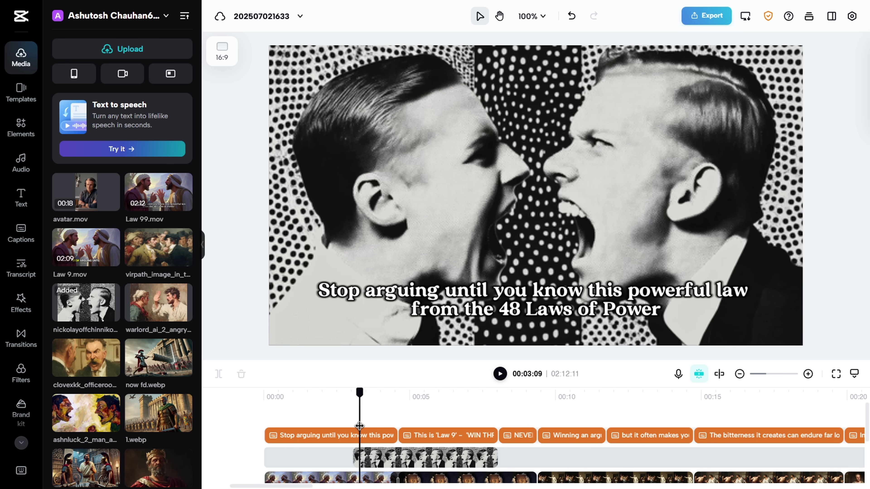
# Set the export resolution to 1080p and quality to High quality.
pyautogui.moveTo(359, 425); pyautogui.dragTo(341, 426)
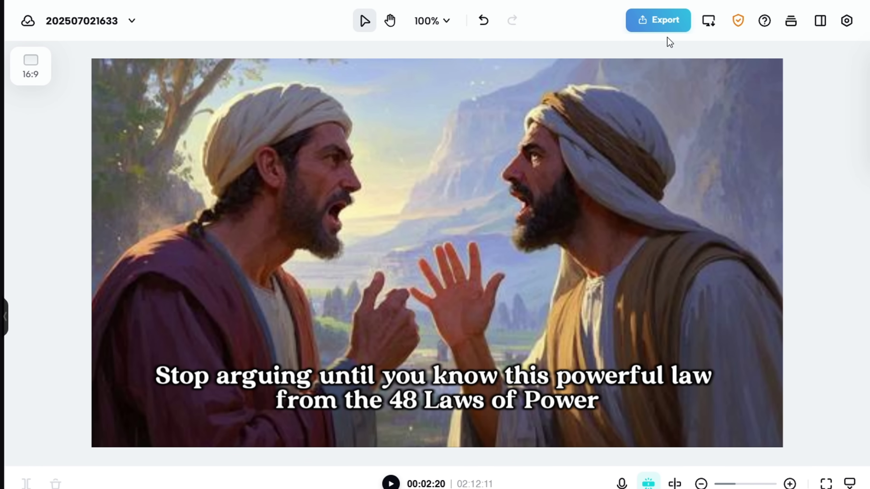
pyautogui.click(717, 20)
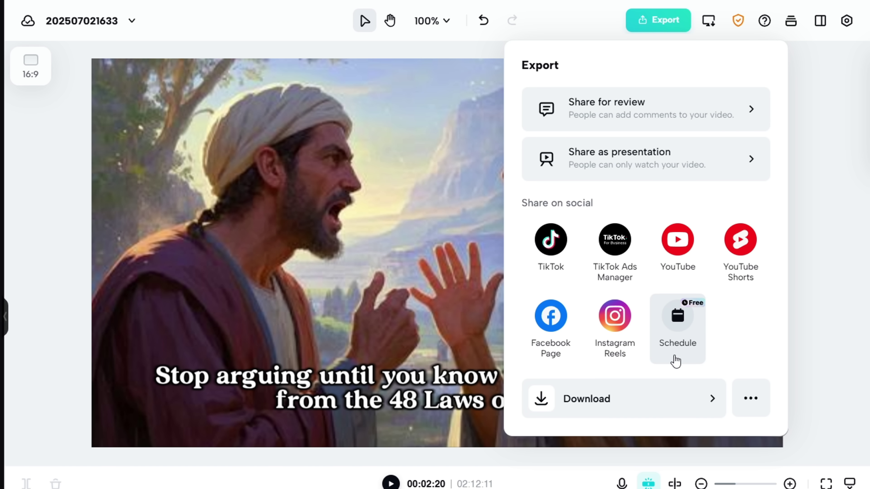
pyautogui.click(603, 401)
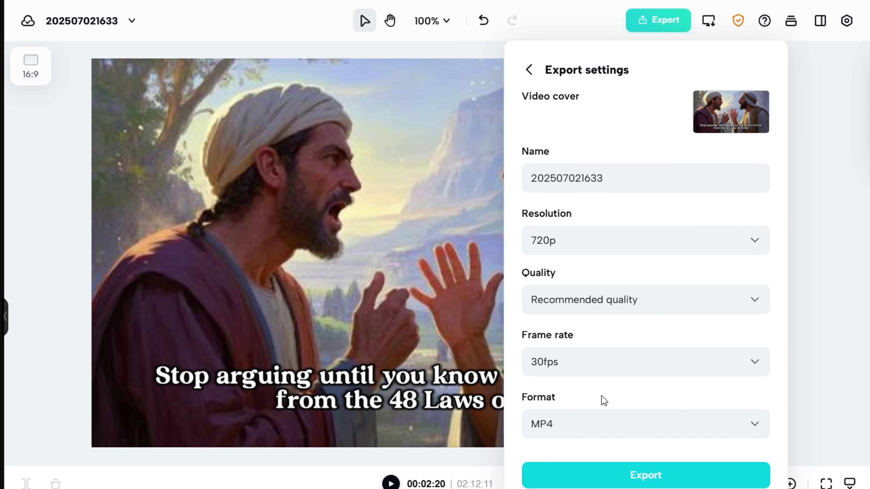
pyautogui.write('Law 9')
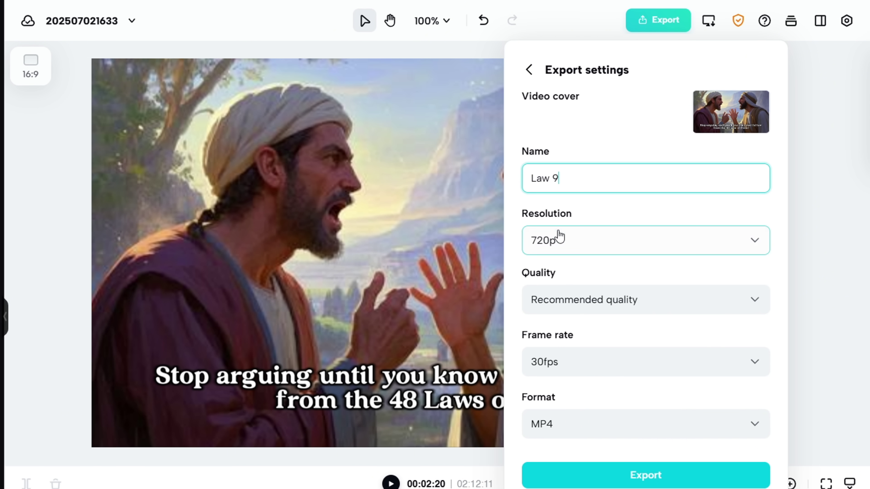
pyautogui.click(561, 239)
pyautogui.scroll(-3, 574, 291)
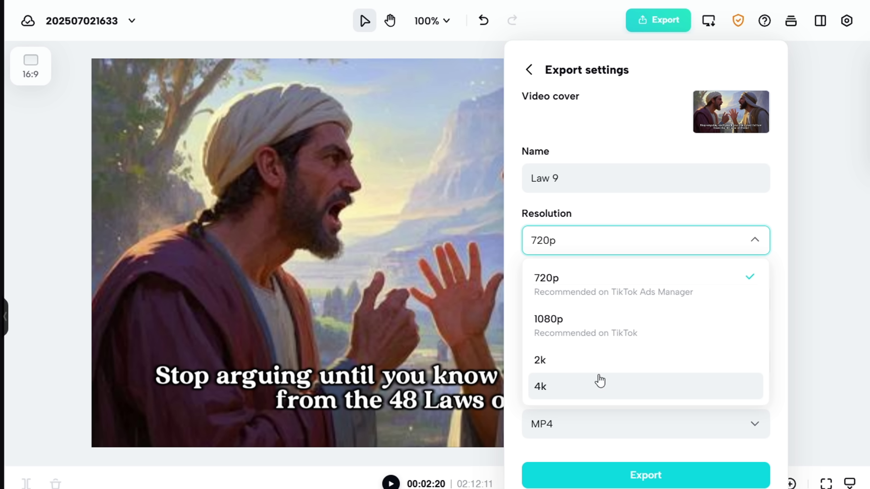
pyautogui.click(613, 329)
pyautogui.click(629, 293)
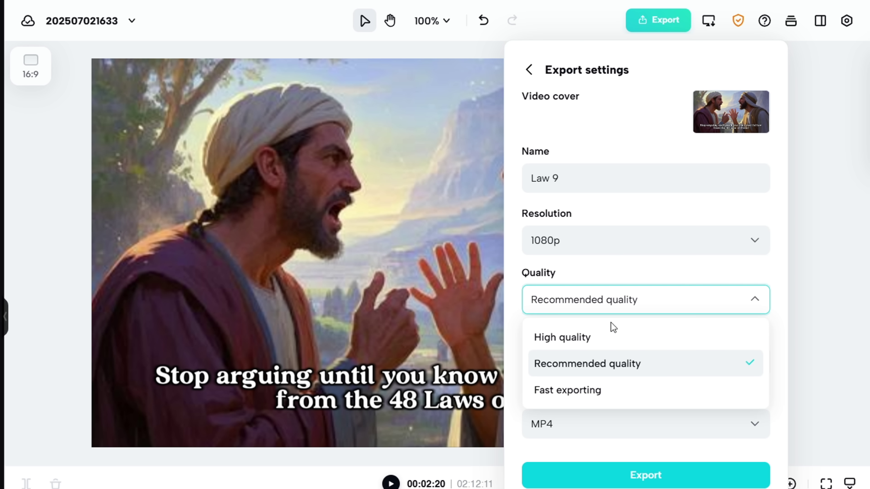
pyautogui.click(624, 339)
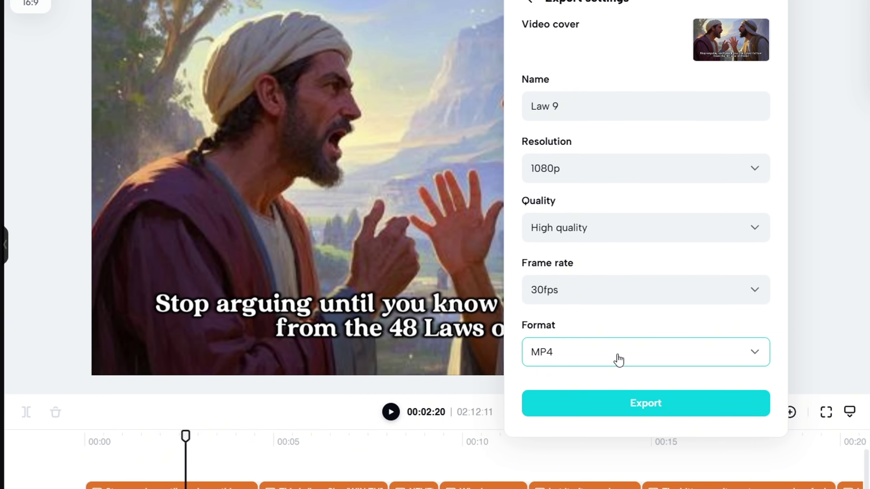
# Choose MOV format, keep 30fps, and export the Law 9 video.
pyautogui.click(618, 431)
pyautogui.click(595, 419)
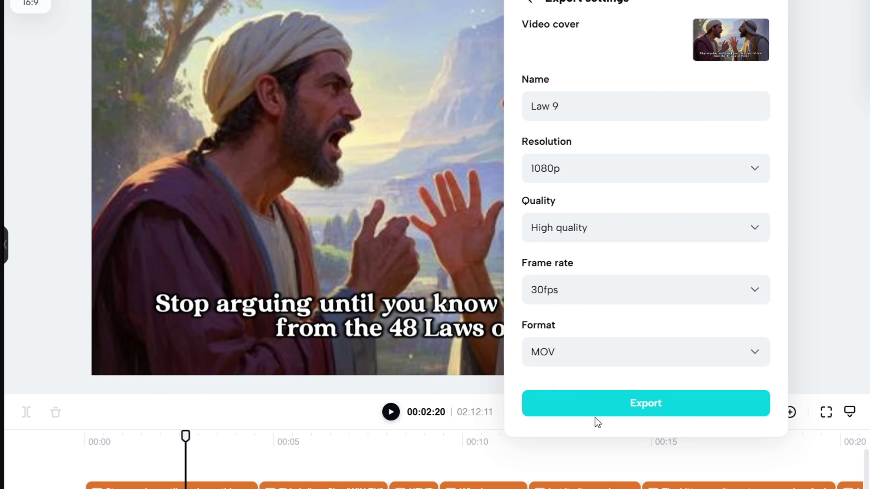
pyautogui.click(604, 291)
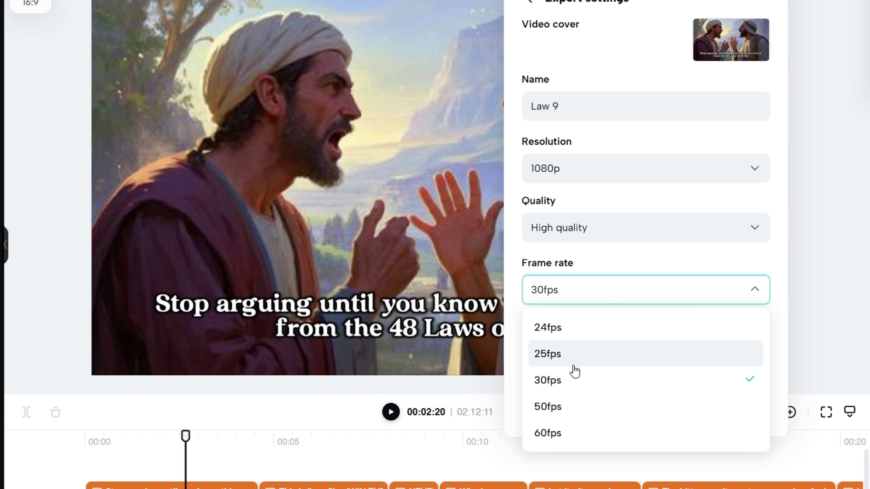
pyautogui.click(572, 377)
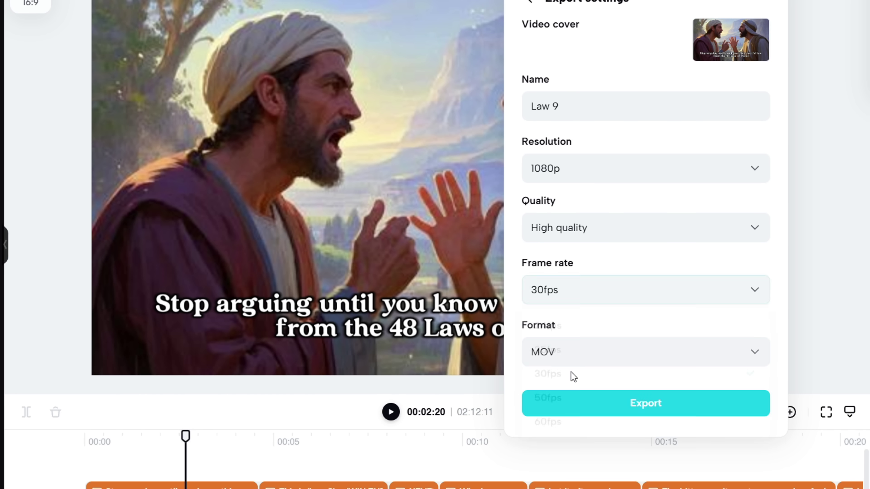
pyautogui.click(616, 410)
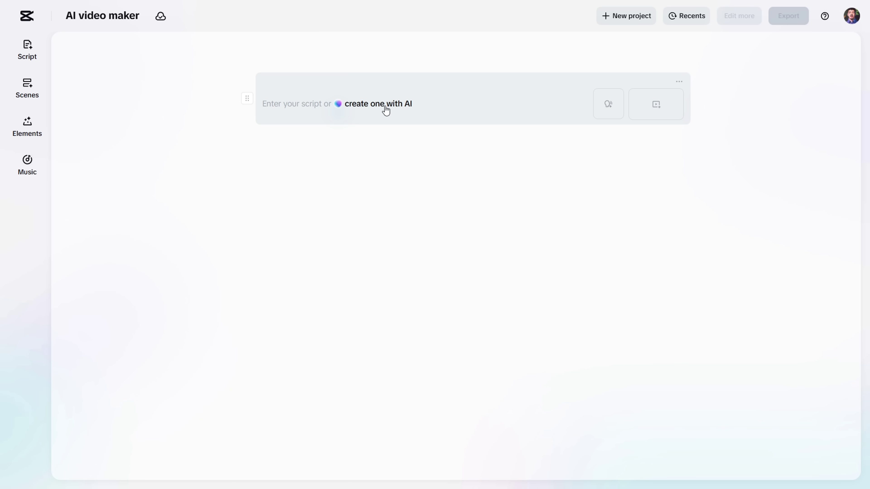
# Paste the 'Why do smart people stay broke?' script into the new project.
pyautogui.write('Why do smart people stay broke? Because they overthink everything. They want the perfect plan, the perfect timing… and while they’re still planning, the average guy is already ten steps ahead — failing, learning, building. Execution beats intelligence. Every time.')
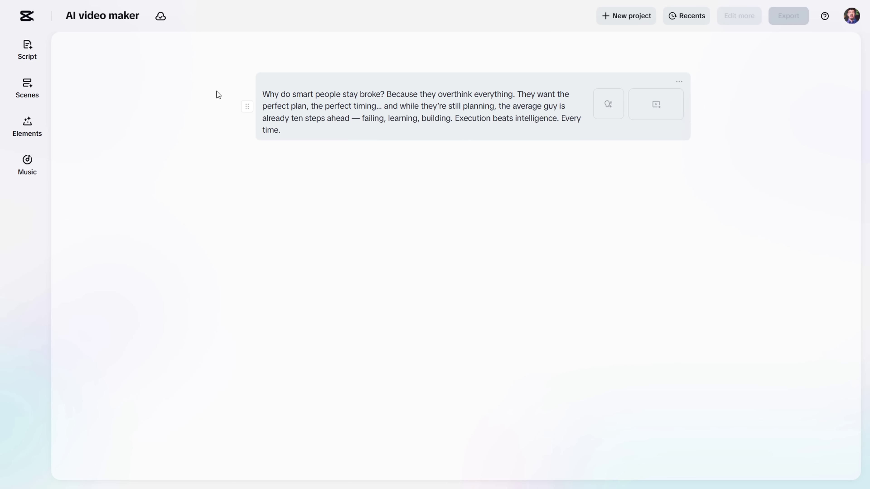
pyautogui.click(27, 85)
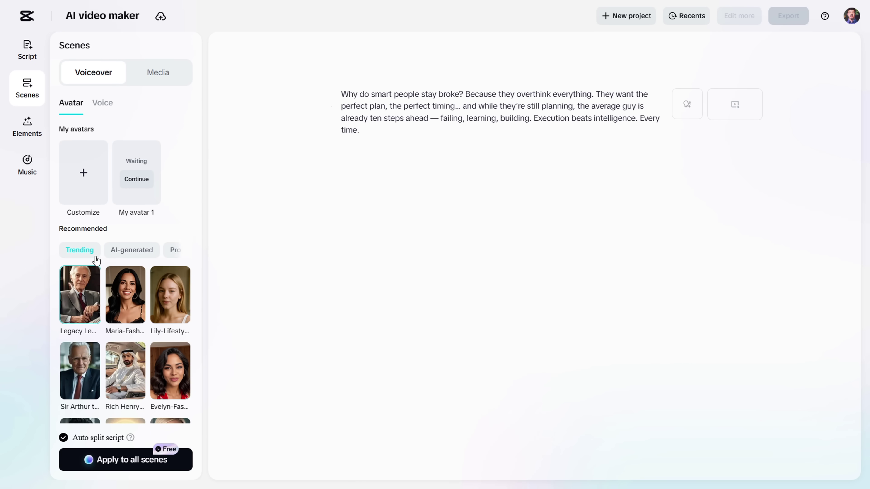
pyautogui.scroll(-5, 104, 287)
pyautogui.scroll(10, 104, 287)
# Choose the Thomas-Podcast-Sitting avatar and apply it to all three scenes.
pyautogui.click(87, 177)
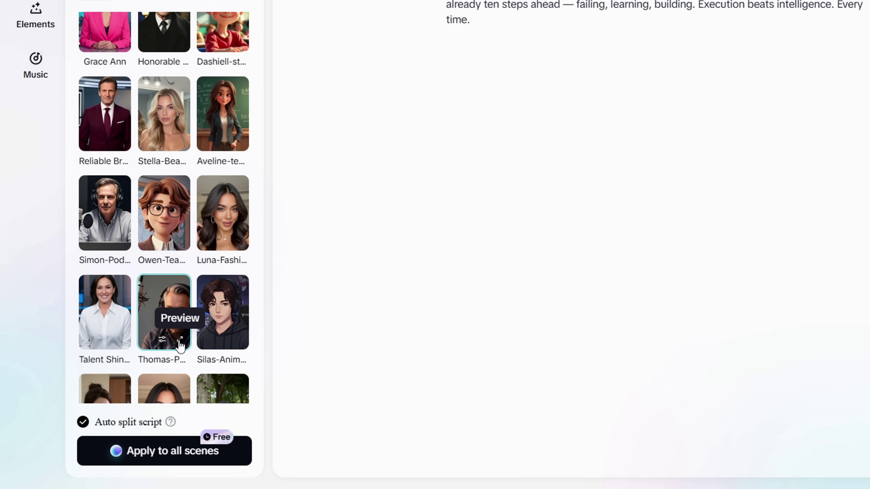
pyautogui.click(180, 340)
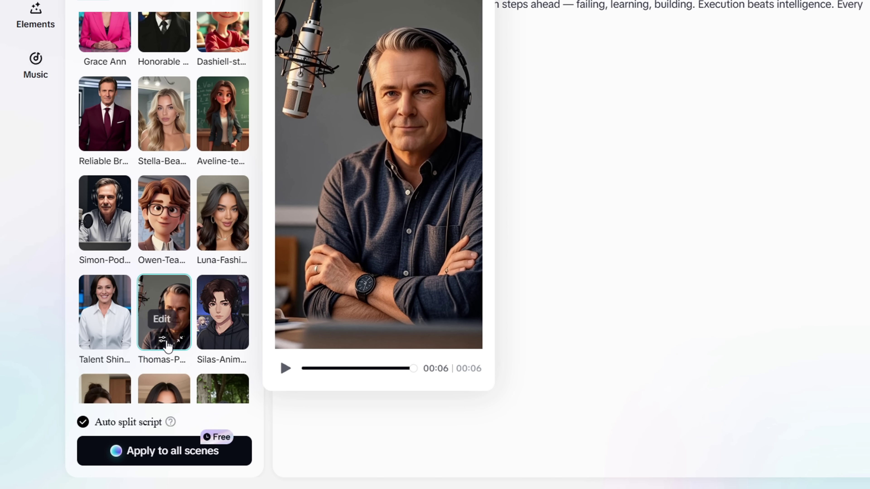
pyautogui.click(163, 341)
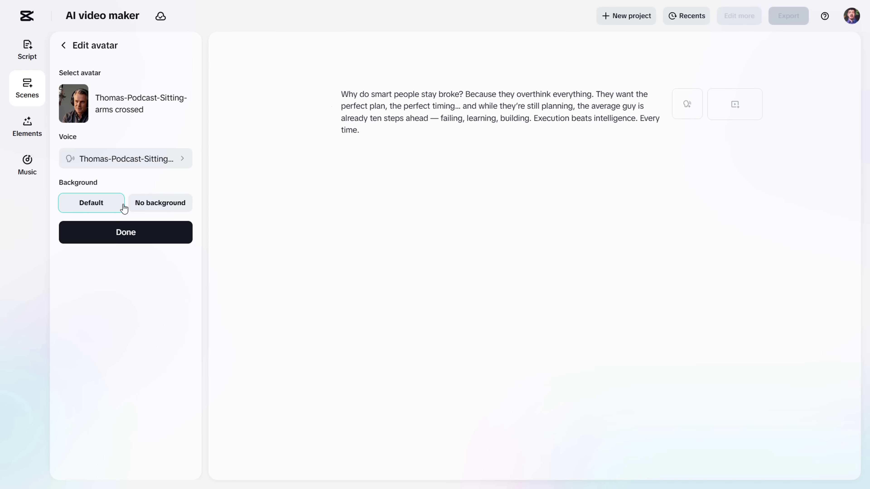
pyautogui.click(127, 158)
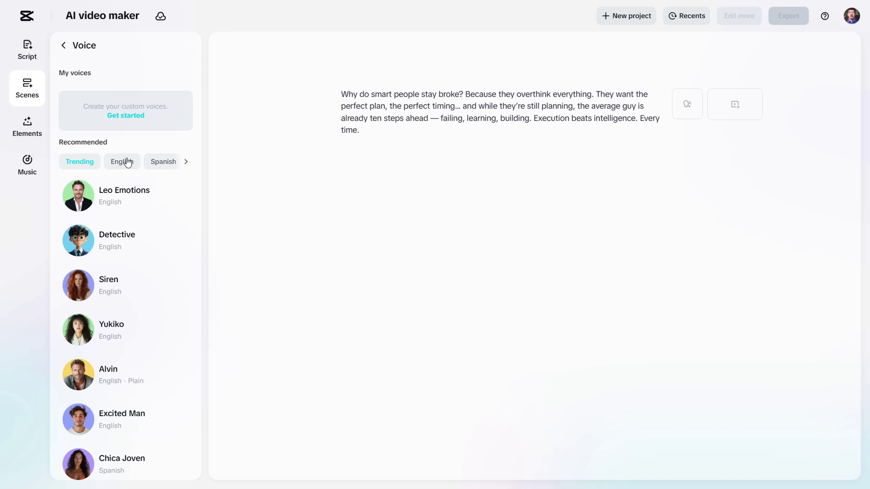
pyautogui.click(128, 239)
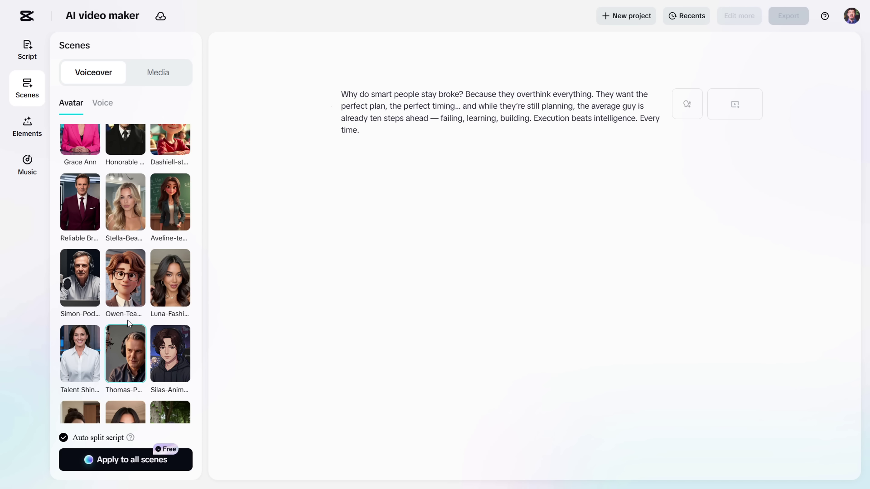
pyautogui.click(122, 460)
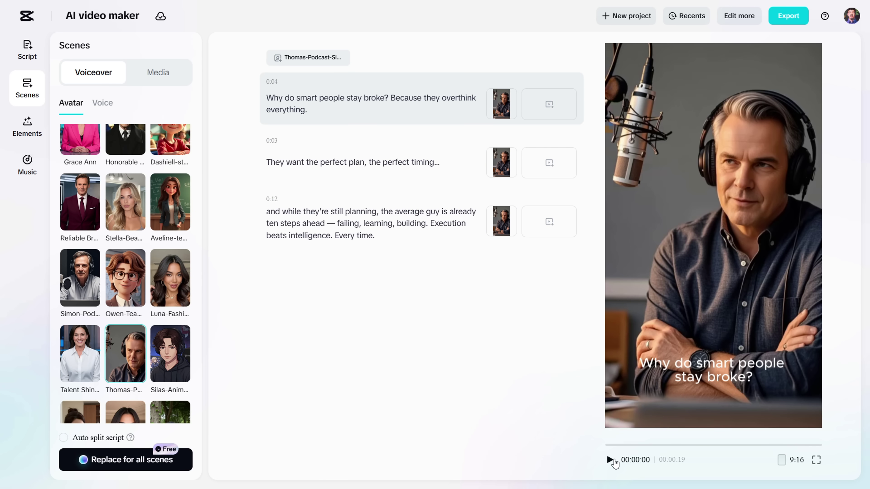
# Play the avatar preview, stop on scene 2, and switch its media to AI generation.
pyautogui.click(610, 460)
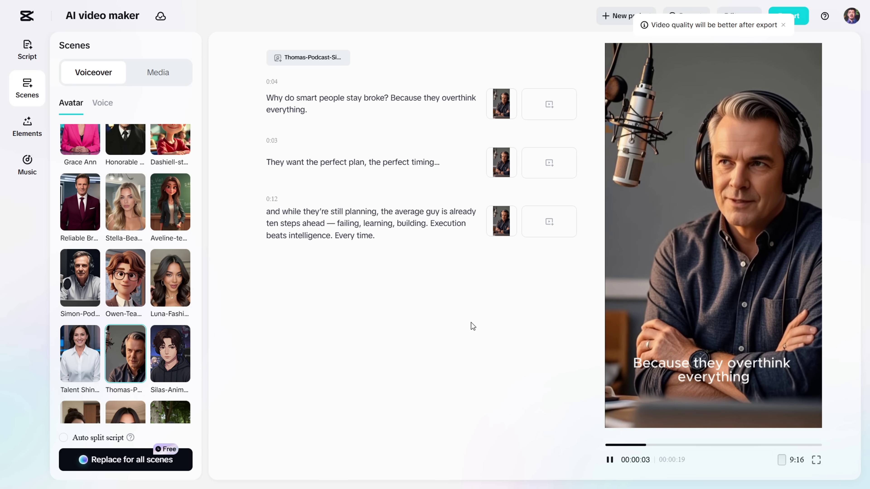
pyautogui.click(385, 171)
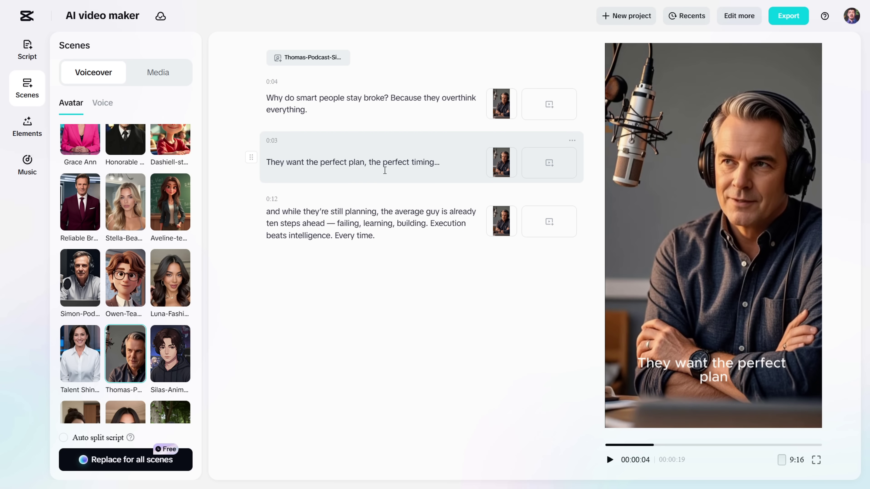
pyautogui.click(547, 172)
pyautogui.click(595, 164)
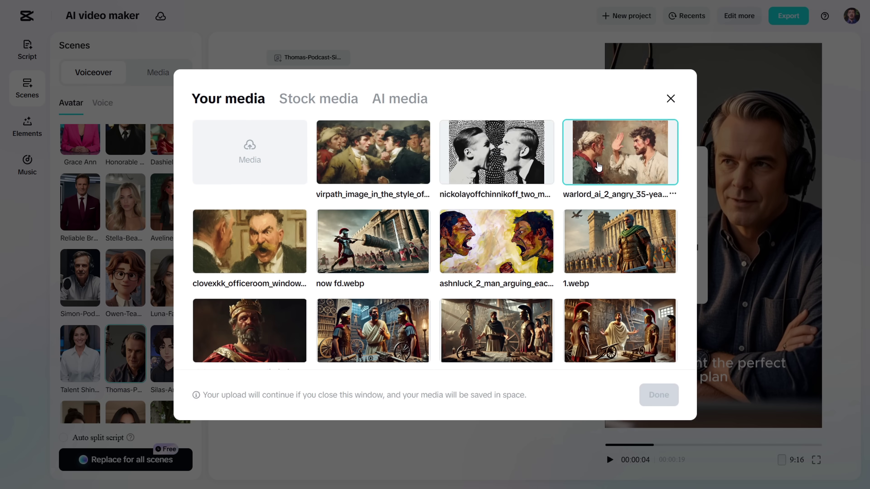
pyautogui.click(398, 101)
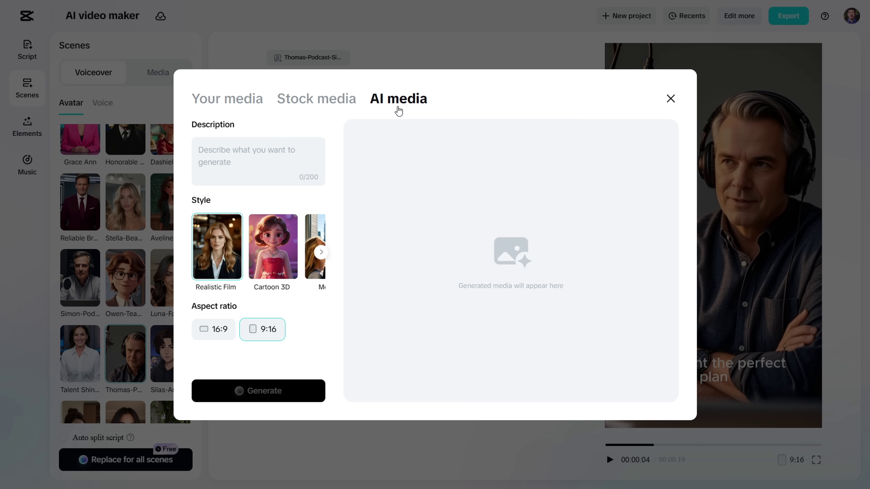
# Generate 'man working on his desk cinematic image' for scene 2 and delete its avatar.
pyautogui.click(289, 150)
pyautogui.write('man working on his desk cinematic image')
pyautogui.click(258, 391)
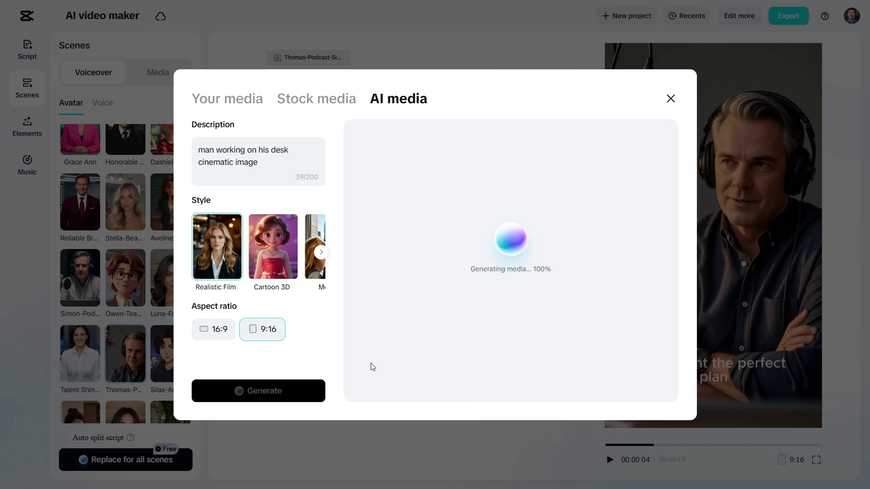
pyautogui.click(671, 99)
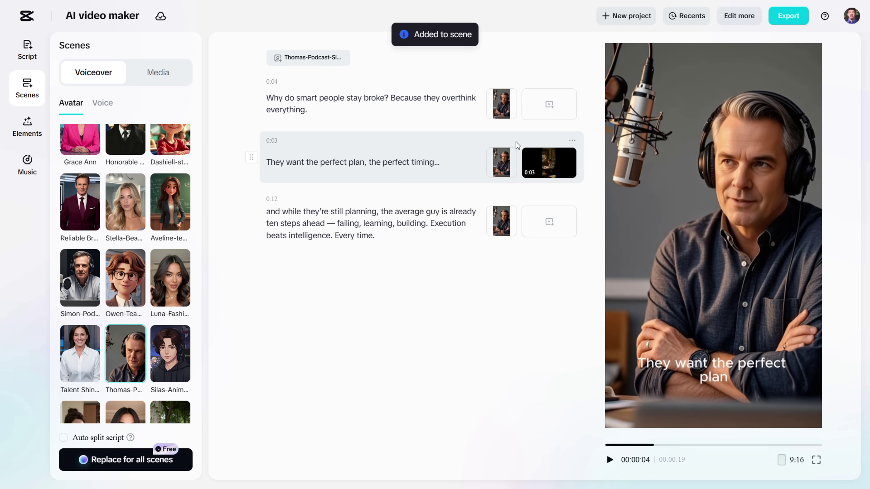
pyautogui.click(504, 168)
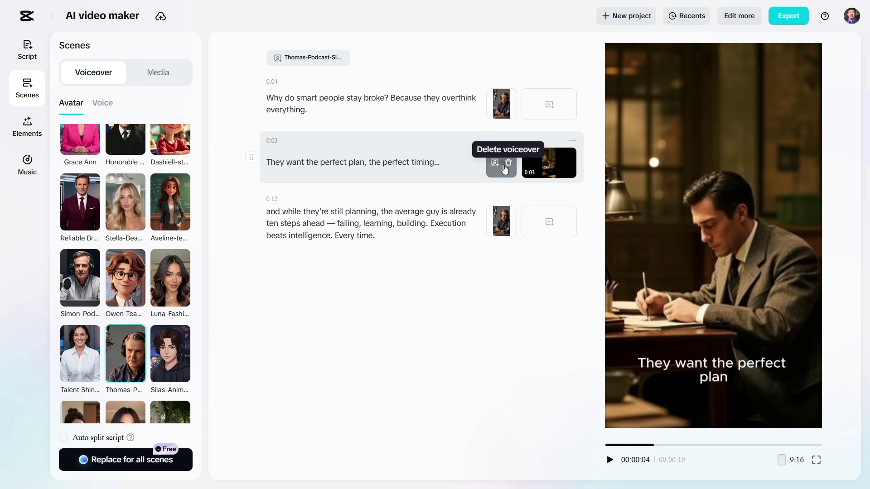
pyautogui.click(27, 127)
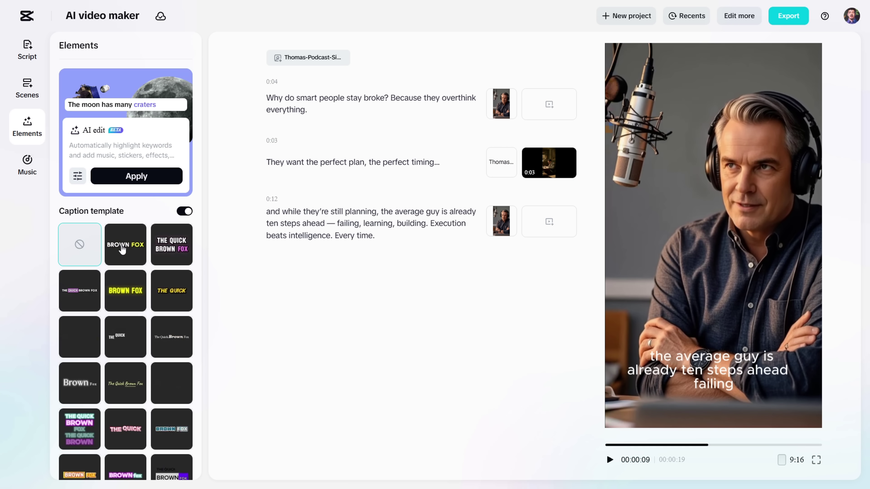
# Apply a bold uppercase highlighted-word caption template and name the export 'Avat'.
pyautogui.click(123, 250)
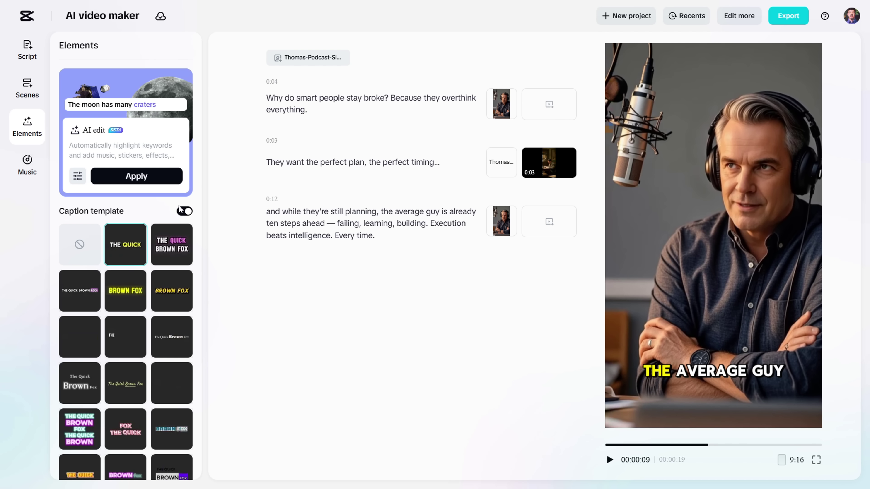
pyautogui.click(786, 18)
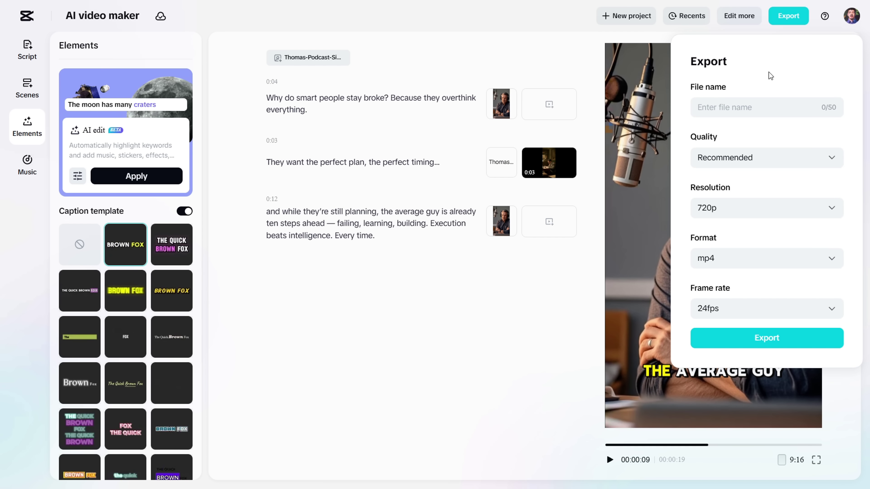
pyautogui.write('A')
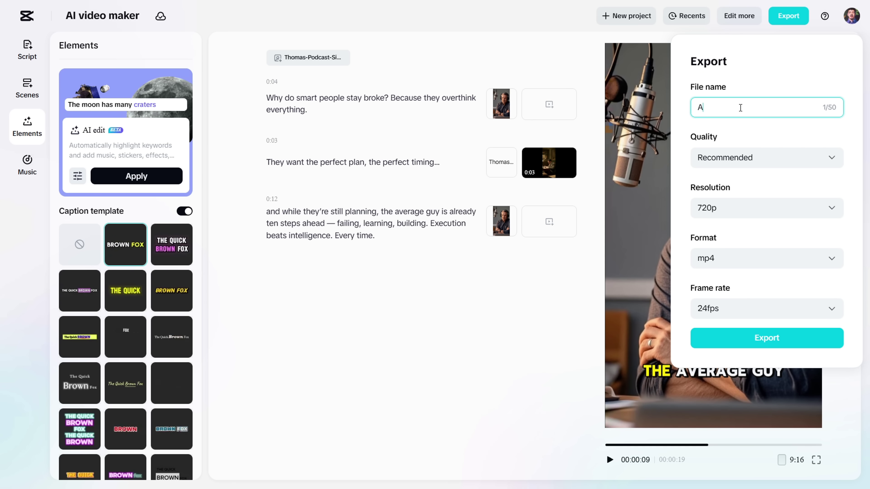
pyautogui.write('vat')
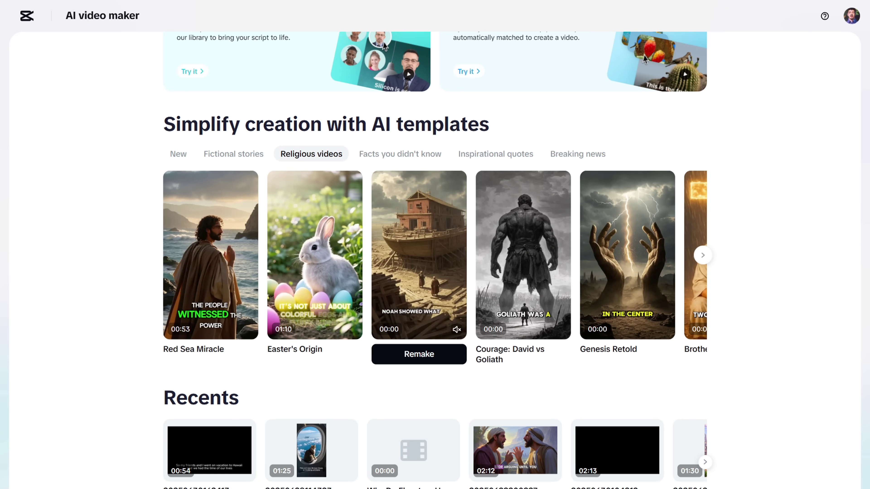
# Advance the Religious videos template carousel to show more templates.
pyautogui.click(702, 255)
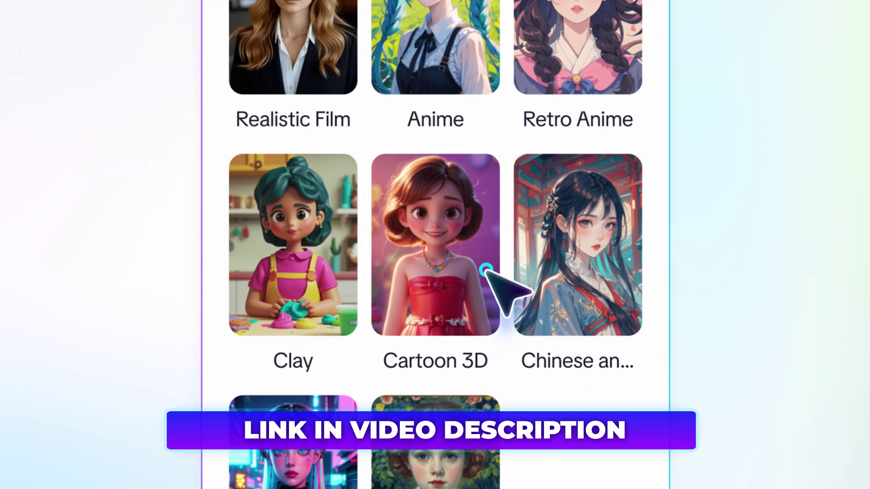
# Select the Cartoon 3D card in the Media panel's Style section.
pyautogui.click(483, 269)
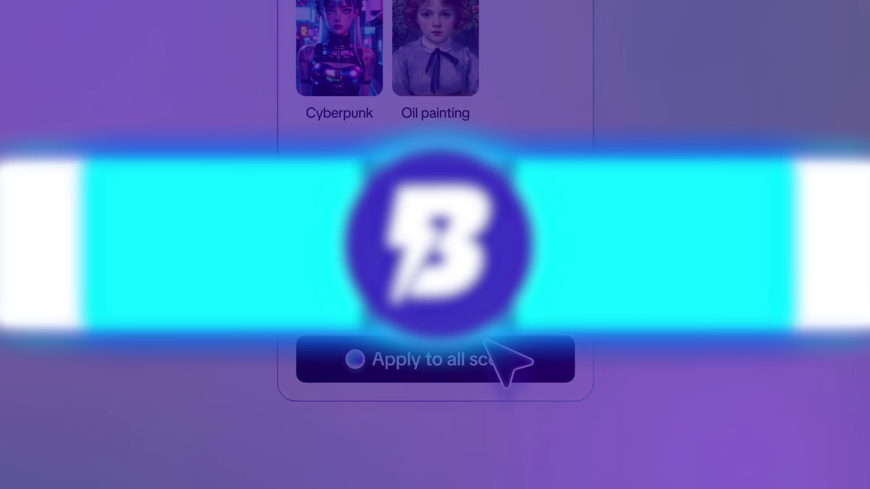